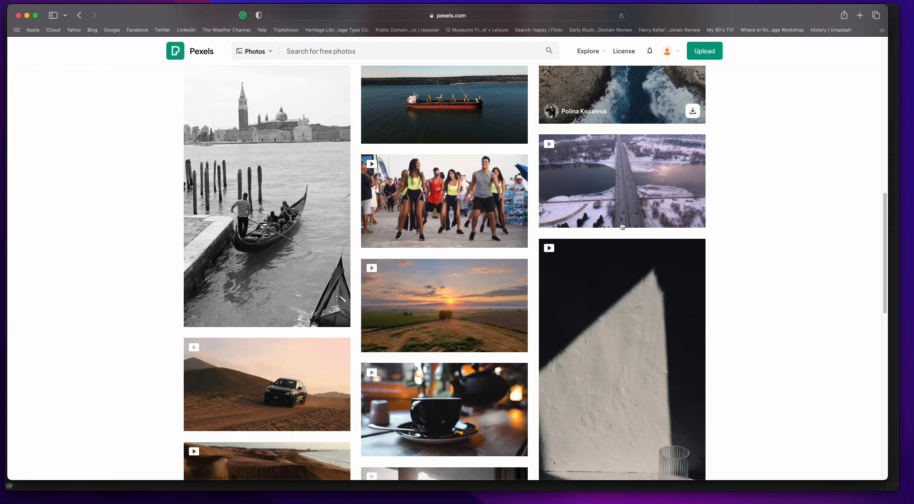
Step: Browse the downloaded stock videos on the Pexels downloads page for clips to use
scroll(621, 227, down, 2)
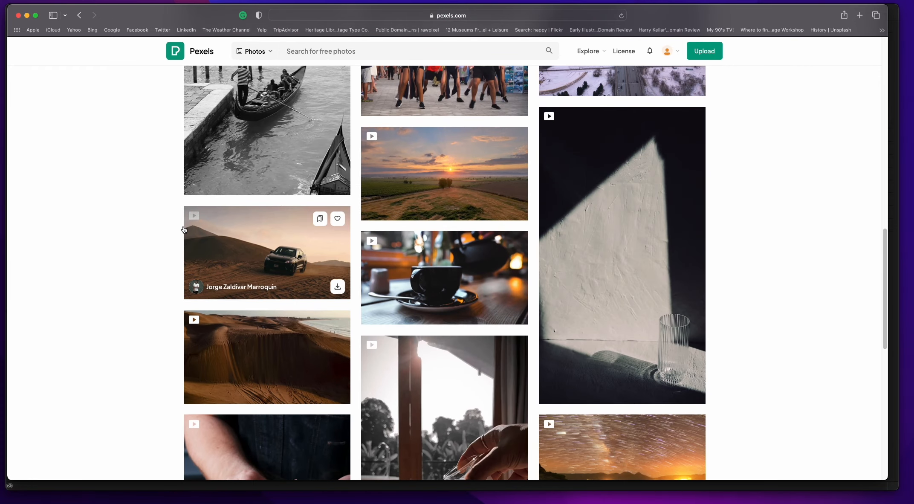
scroll(444, 271, down, 5)
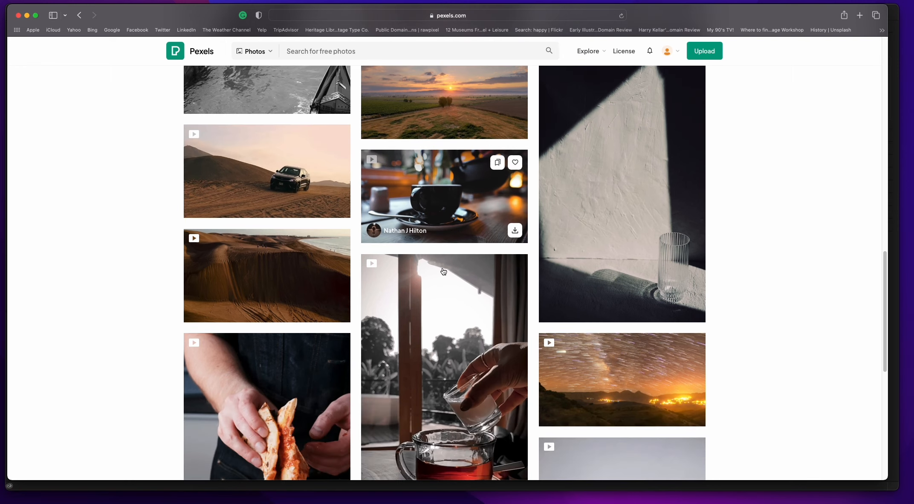
scroll(444, 271, down, 20)
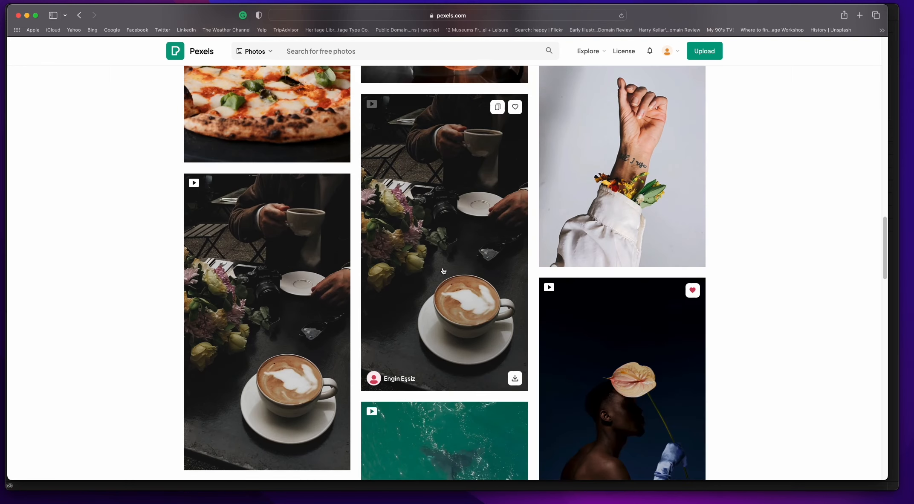
scroll(443, 271, down, 3)
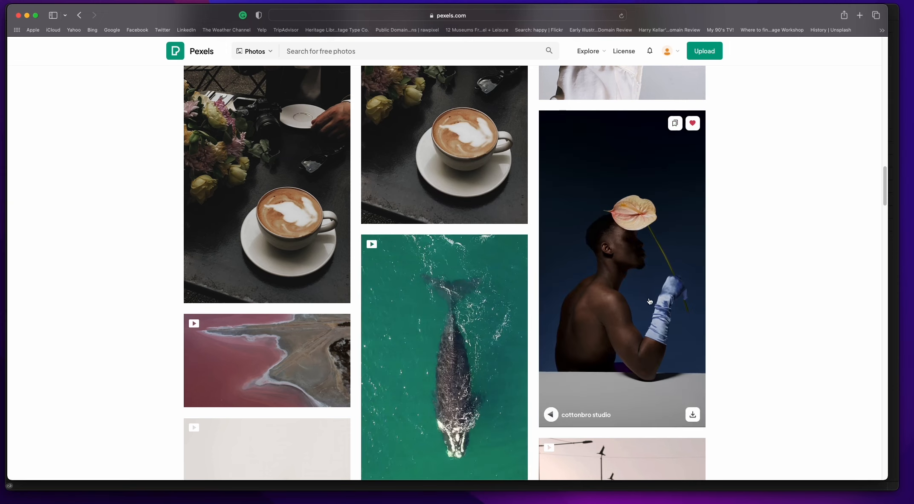
scroll(512, 279, down, 5)
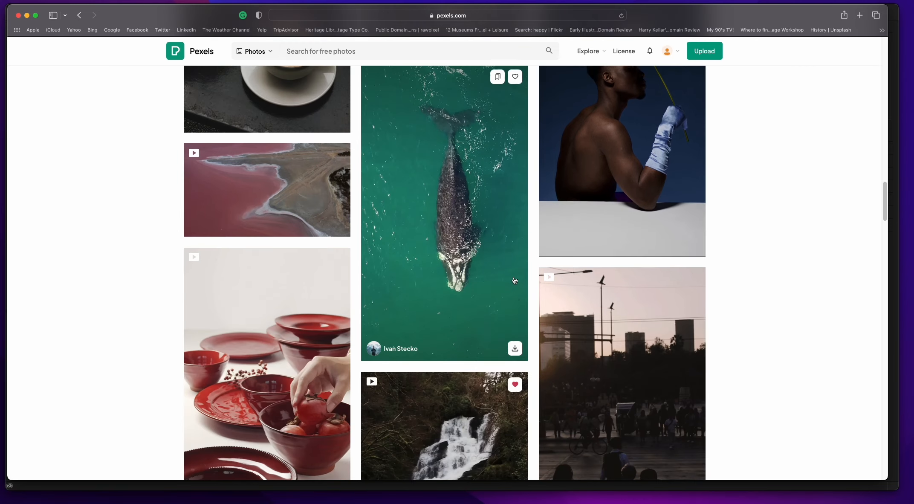
scroll(512, 280, down, 5)
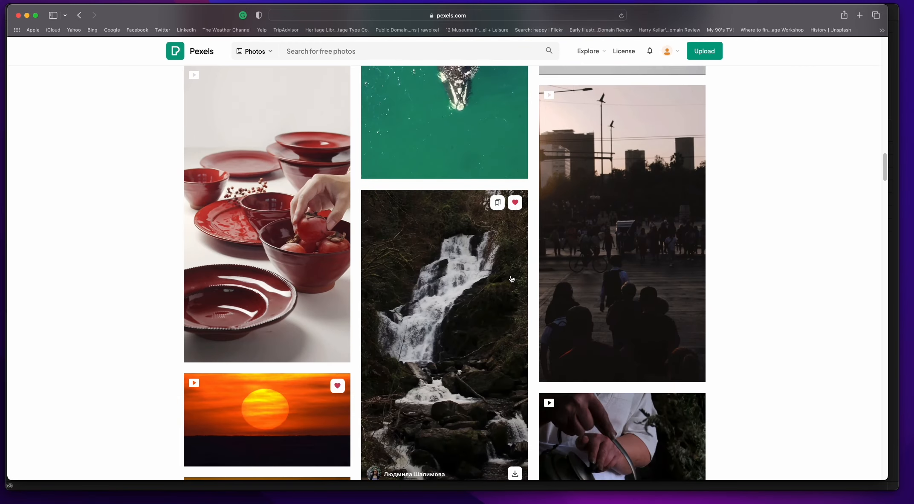
scroll(486, 294, up, 1)
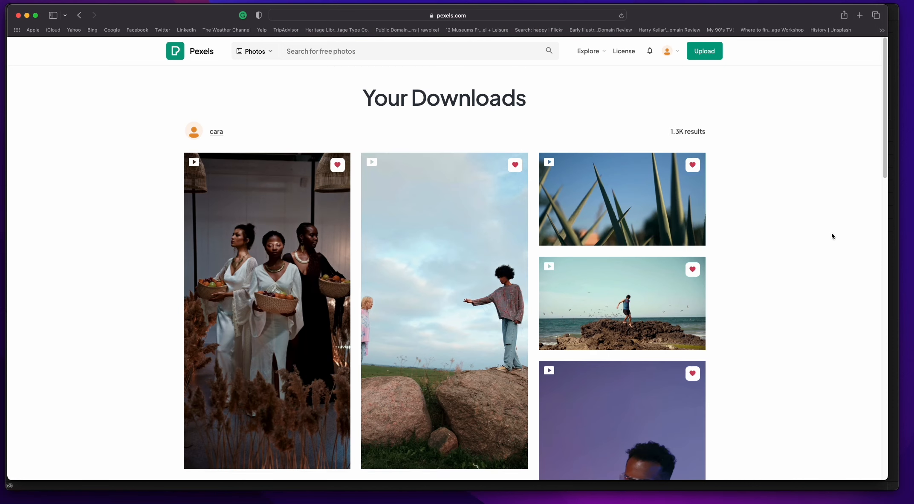
scroll(807, 228, down, 1)
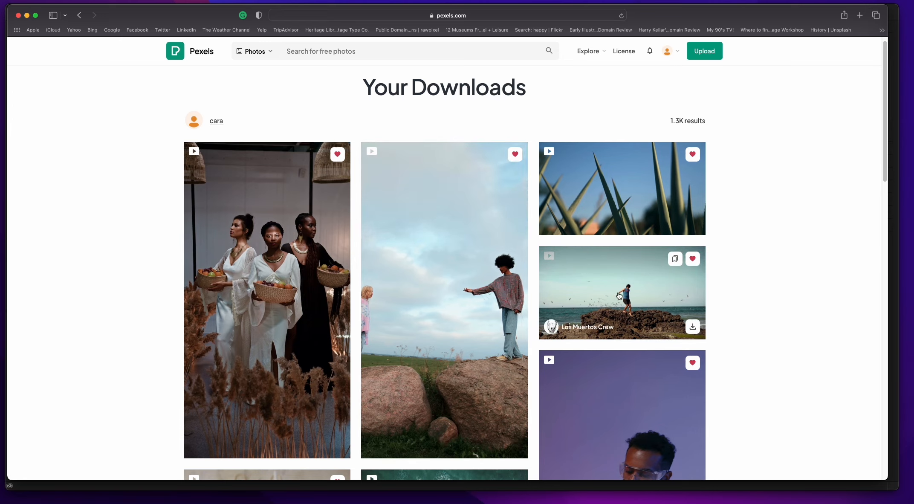
scroll(790, 258, down, 4)
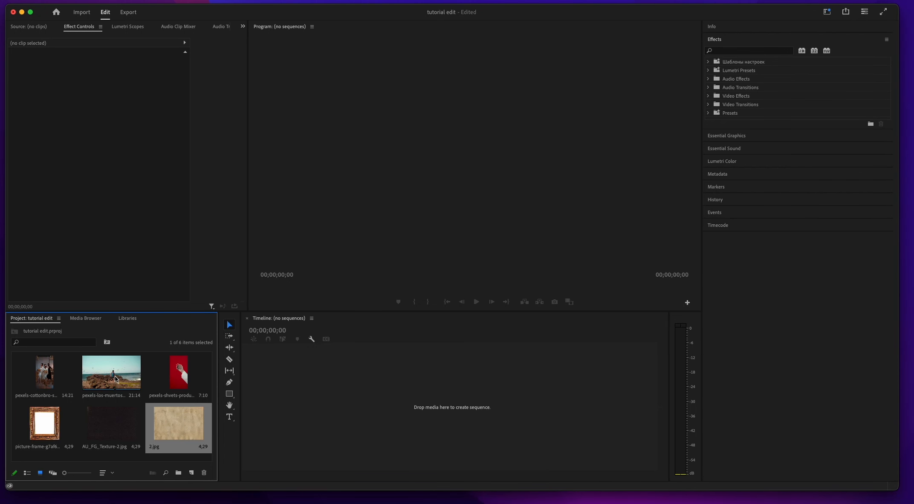
Step: In Premiere Pro, put the seaside rock clip on the timeline and set the sequence frame size to 1080 horizontal by 1920 vertical
drag(111, 372, 323, 369)
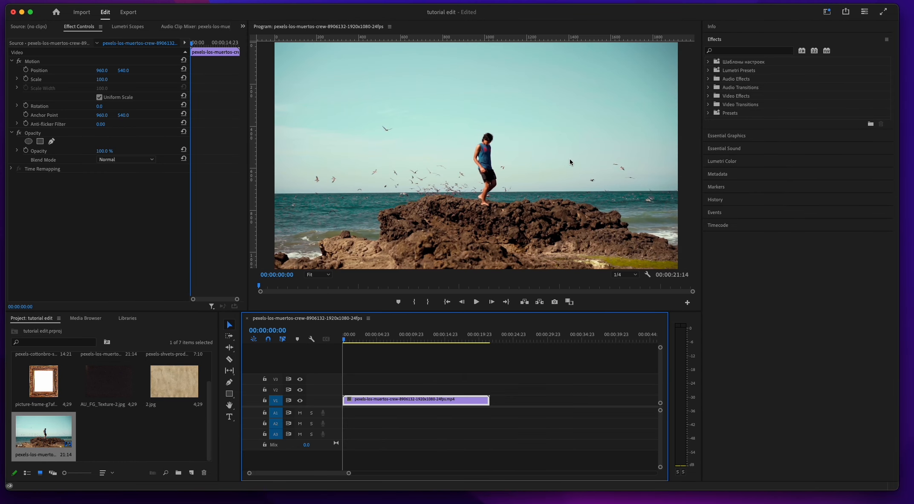
click(62, 0)
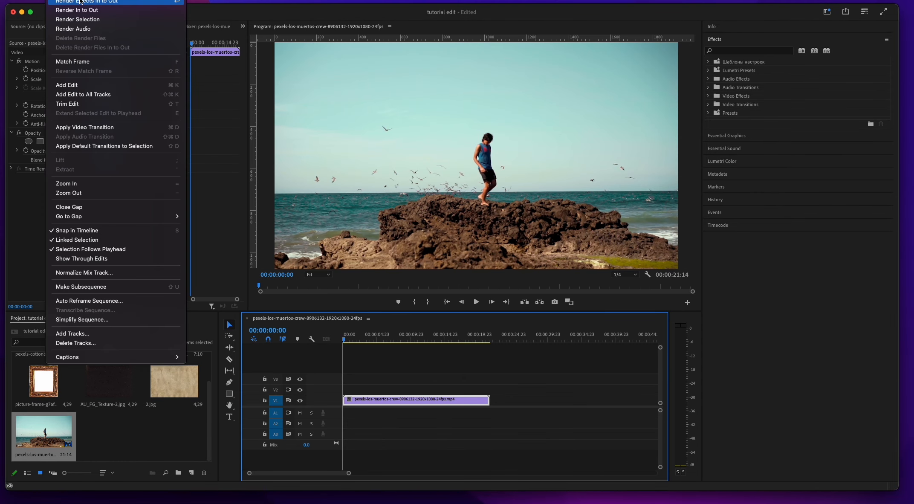
click(76, 1)
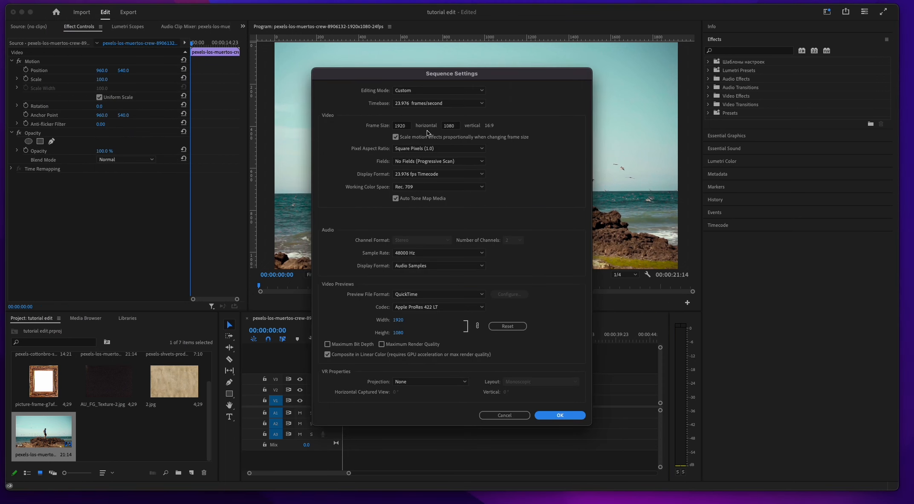
double_click(402, 126)
text(1080)
key(Tab)
text(19)
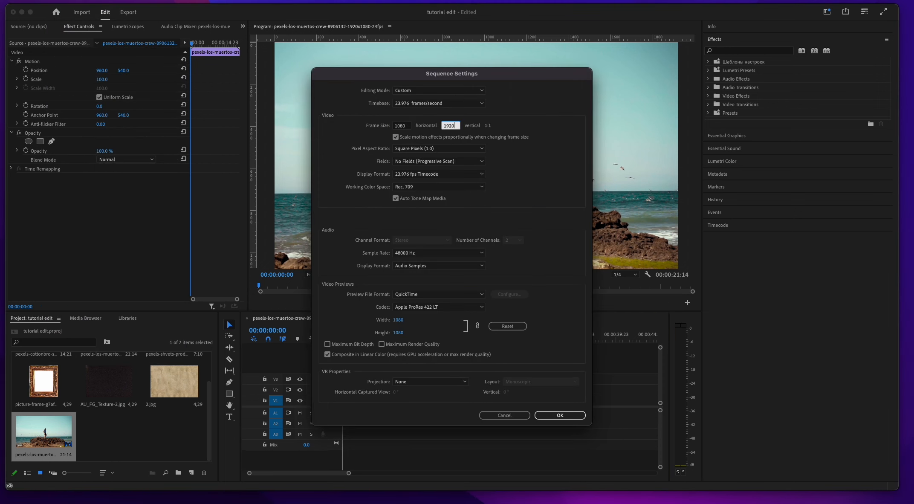
click(572, 415)
click(539, 264)
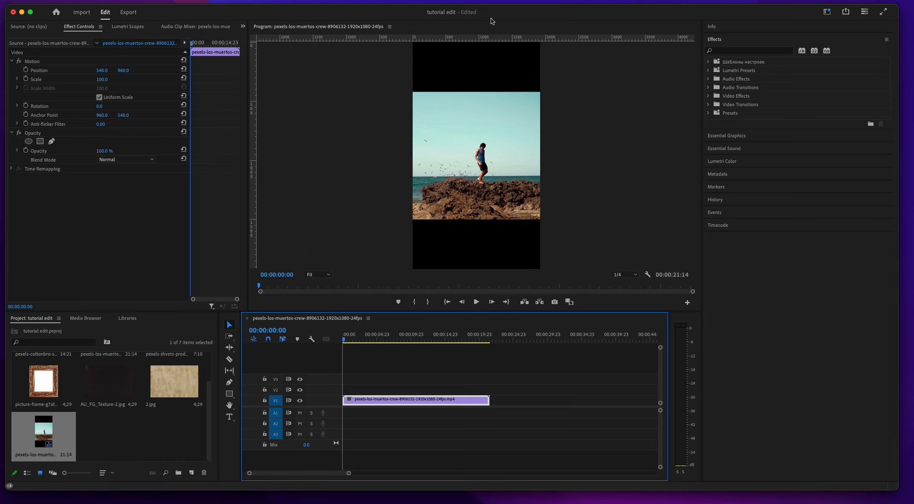
Step: Scale the seaside clip to 57 and lower it to position 540, 1616
click(103, 81)
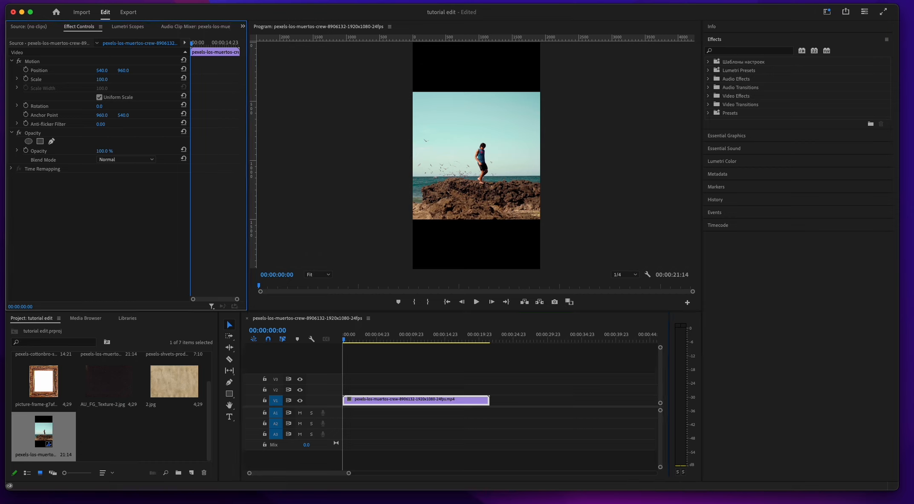
drag(102, 79, 405, 70)
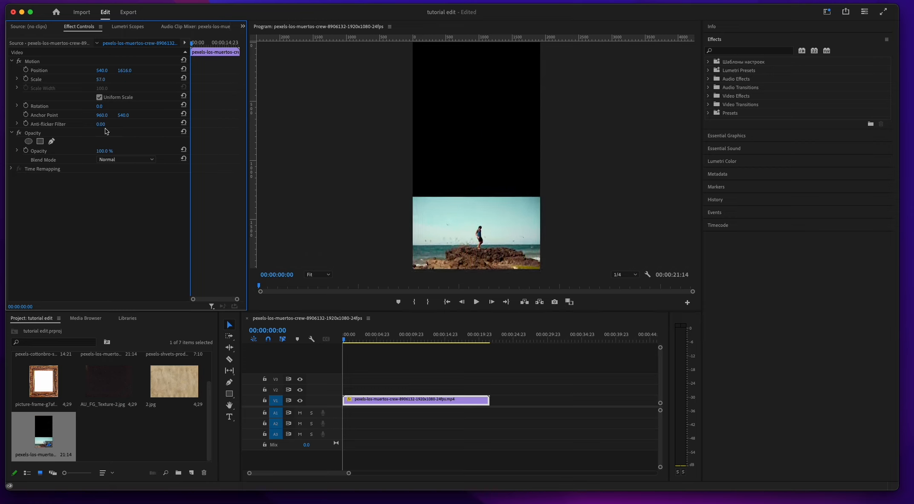
Step: Add the clip of three women with baskets on the track beneath the seaside clip and scale it to 51
scroll(171, 428, up, 2)
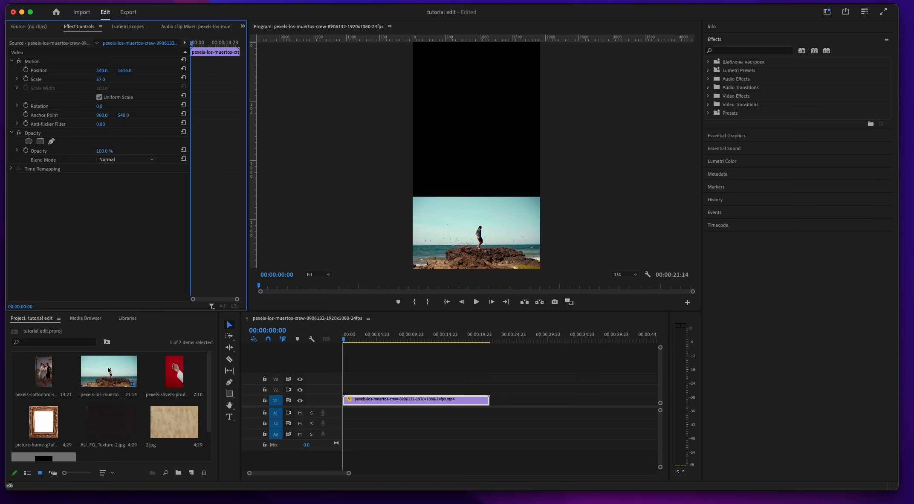
drag(47, 373, 411, 395)
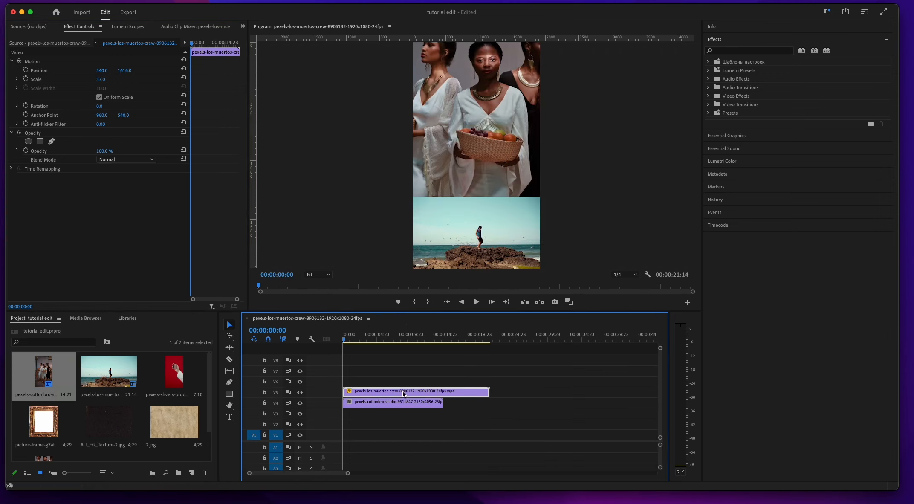
click(416, 403)
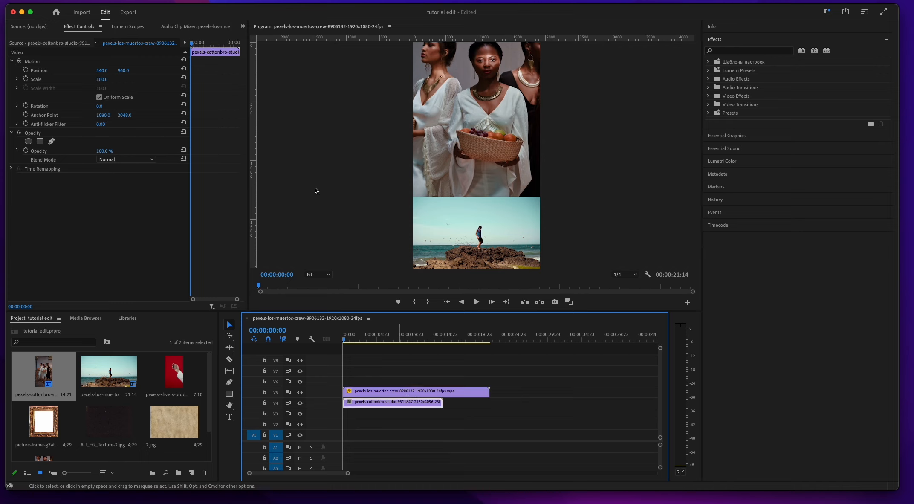
mouse_move(101, 80)
mouse_down()
mouse_move(78, 79)
mouse_move(108, 79)
mouse_up()
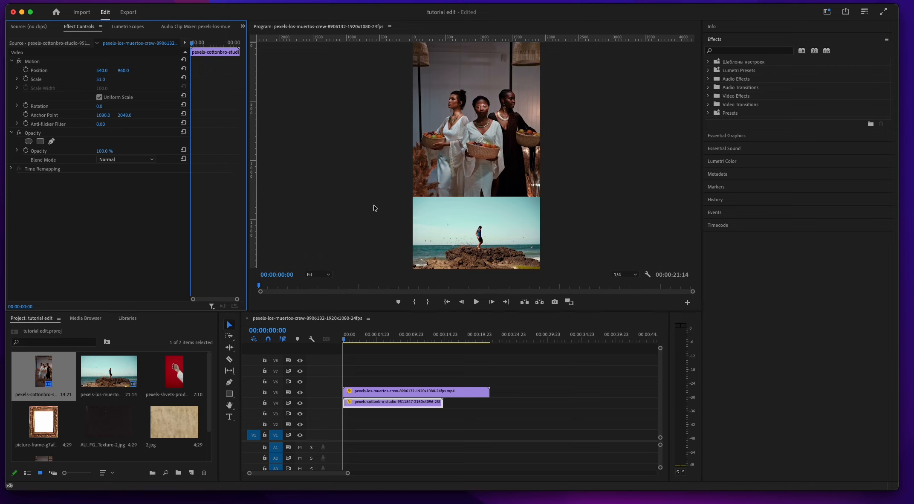
click(201, 374)
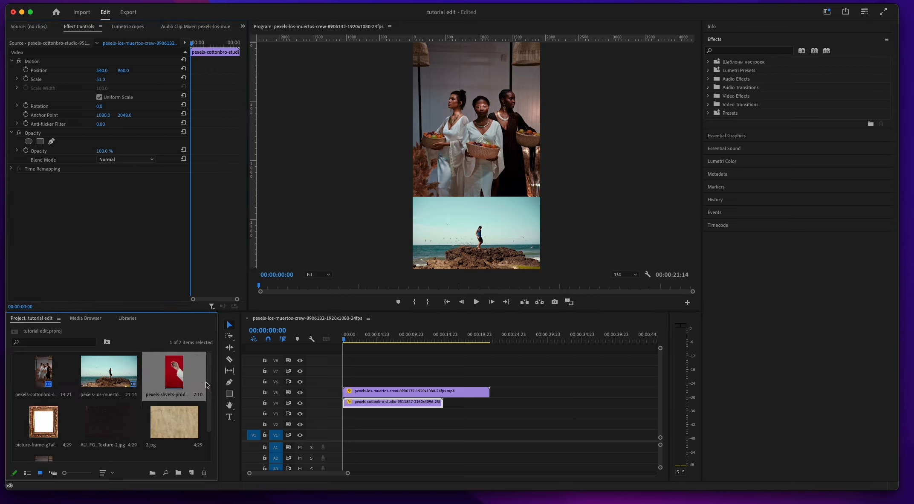
Step: Sample the seaside clip's sky colour for the Hue vs Sat curve and raise the sampled points to boost its saturation
click(418, 391)
click(753, 161)
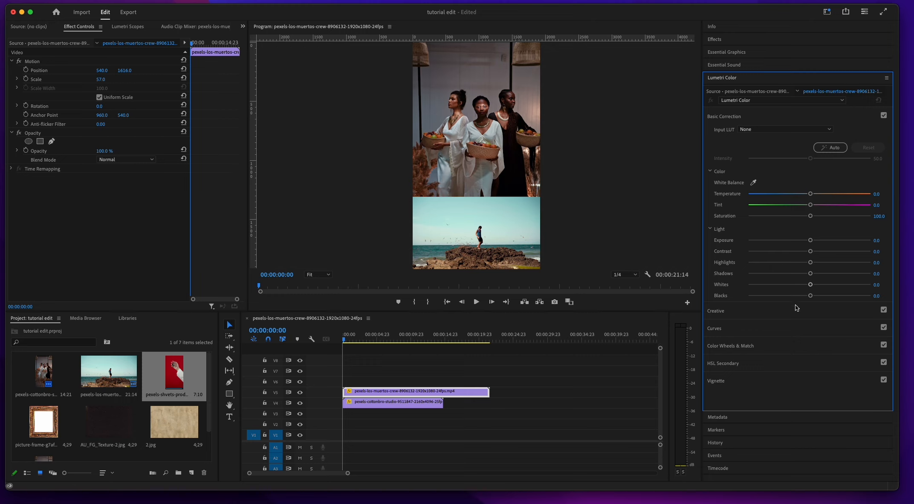
click(781, 328)
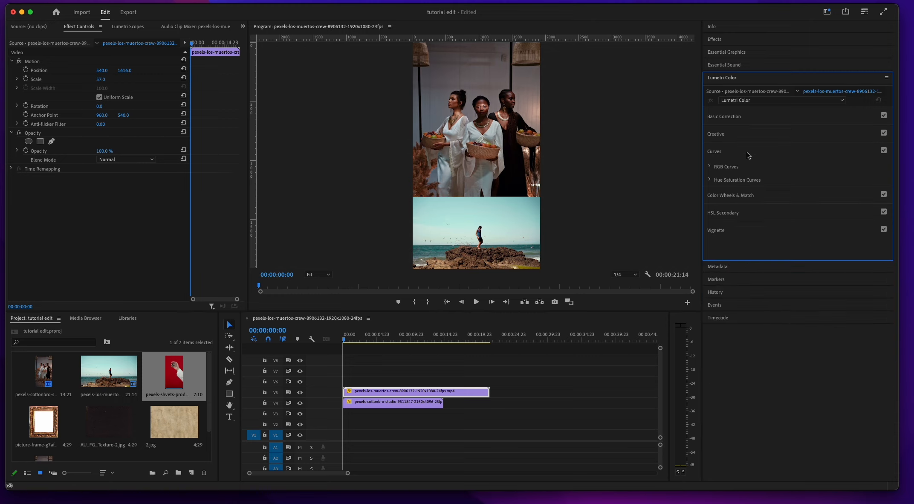
click(710, 167)
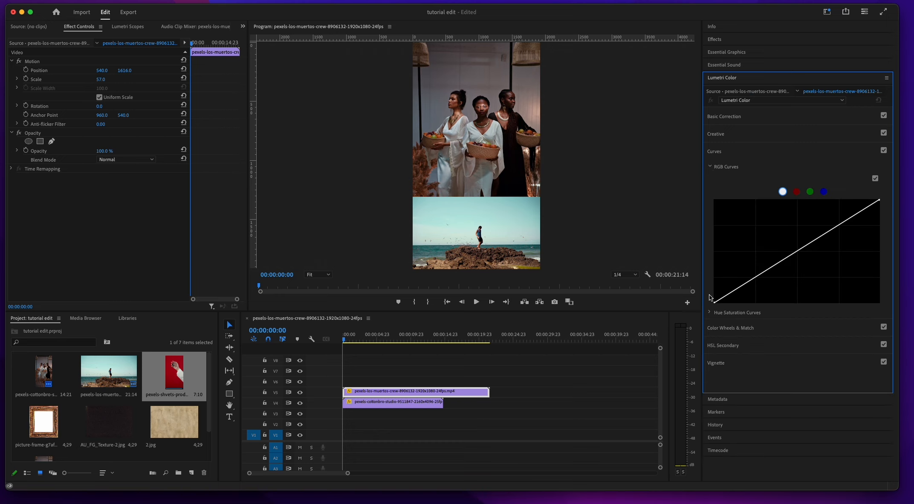
click(711, 314)
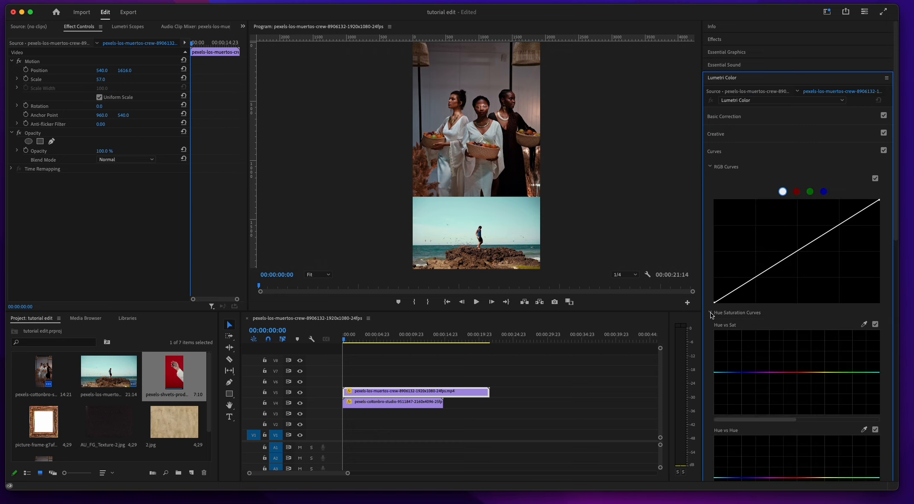
click(864, 324)
click(509, 205)
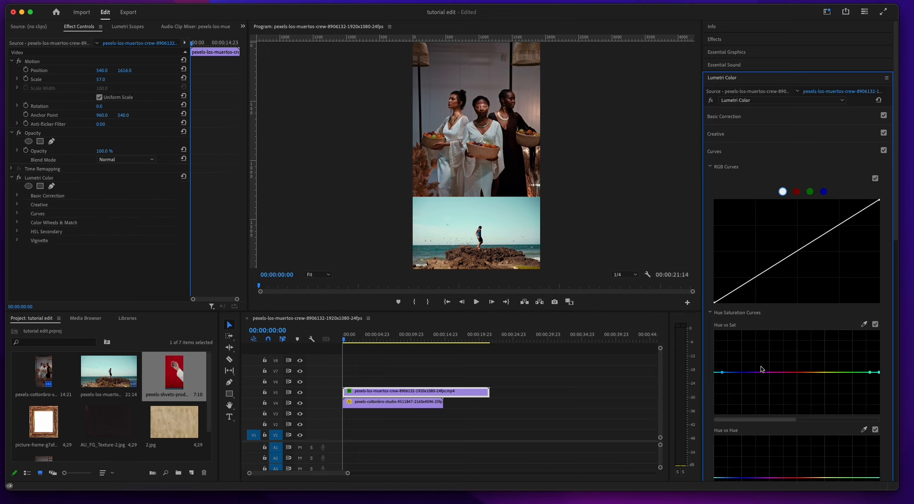
drag(722, 372, 725, 349)
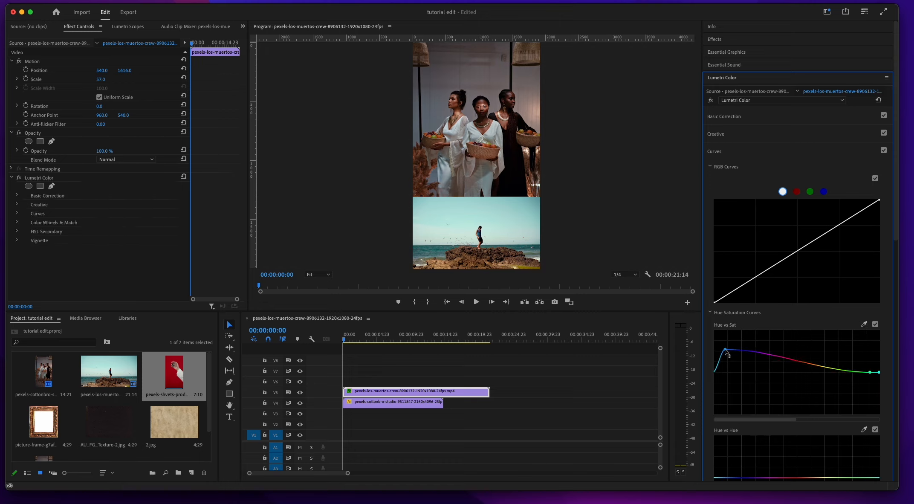
mouse_move(868, 372)
mouse_down()
mouse_move(855, 369)
mouse_move(879, 369)
mouse_move(872, 364)
mouse_up()
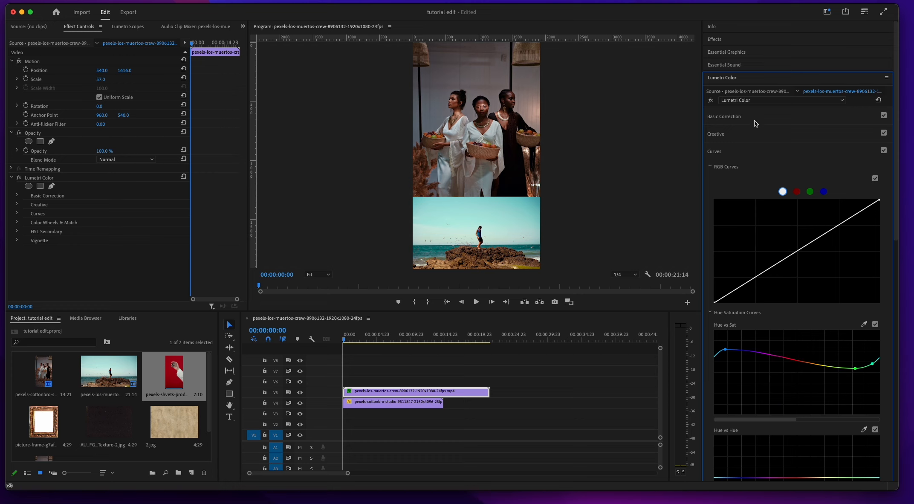
Step: Raise the seaside clip's vibrance slightly in Lumetri Color and set its exposure to 0.1 and contrast to 4.9
click(753, 132)
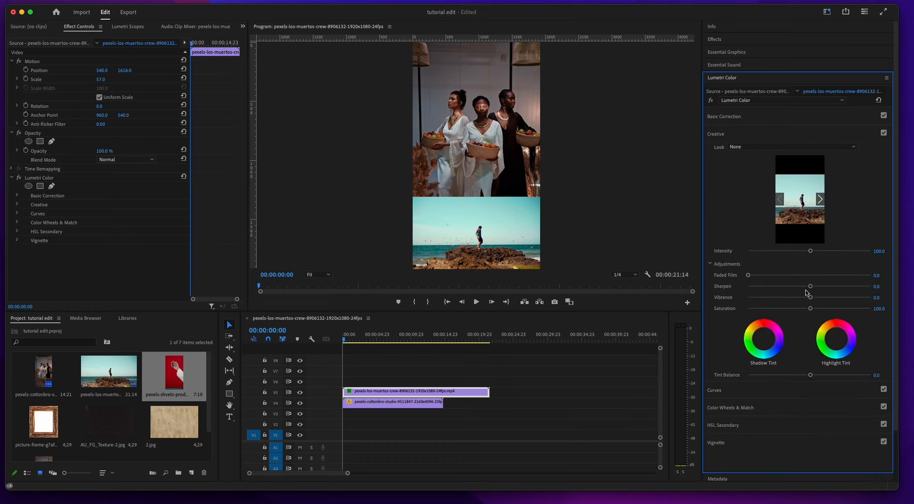
drag(811, 297, 812, 299)
click(754, 124)
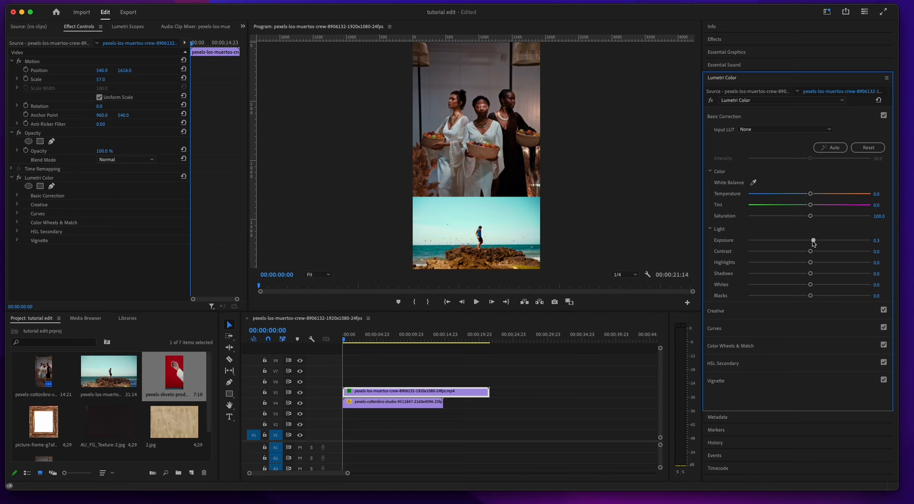
drag(816, 241, 812, 255)
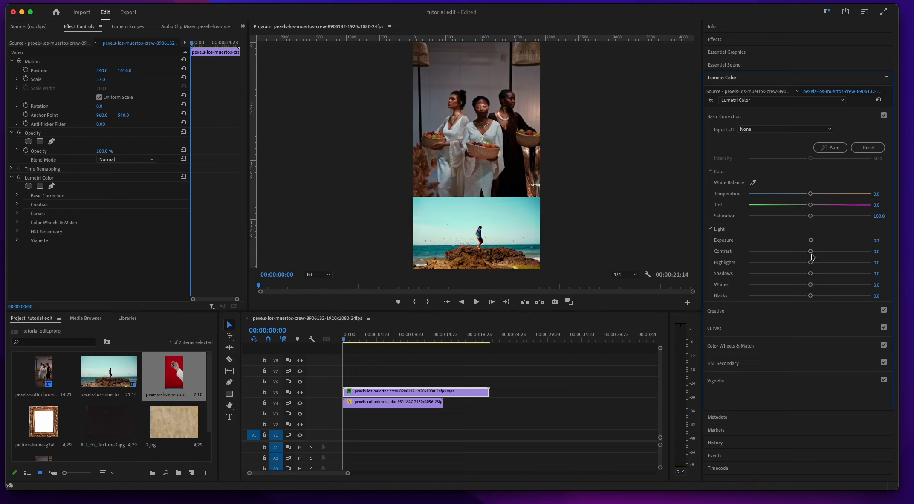
drag(815, 253, 812, 251)
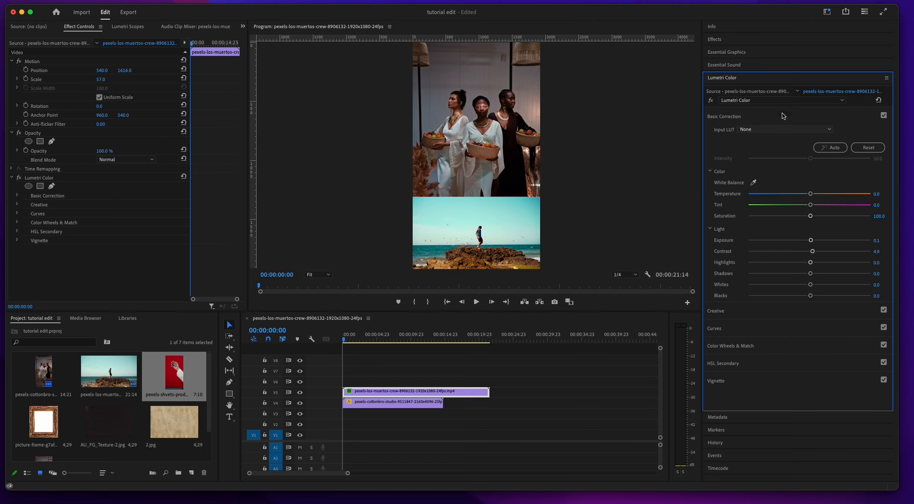
Step: Search the effects for "key" and apply the Color Key effect to the seaside clip
click(765, 39)
click(783, 52)
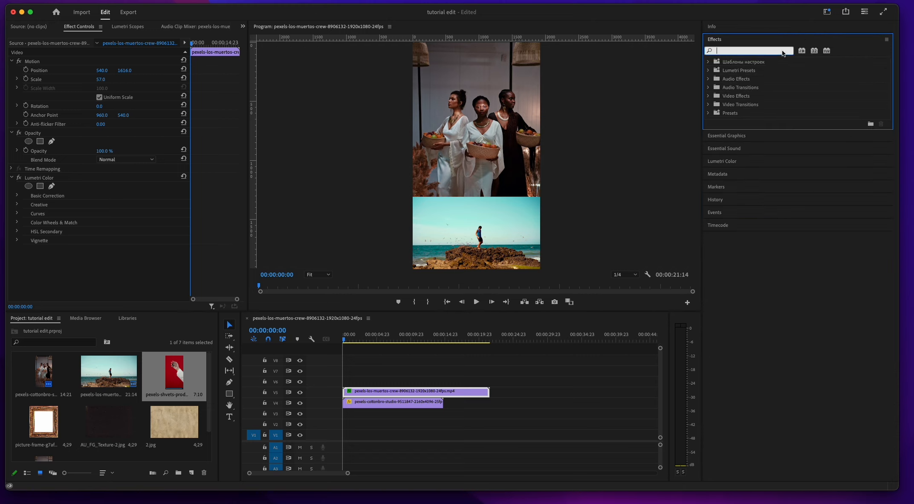
text(key)
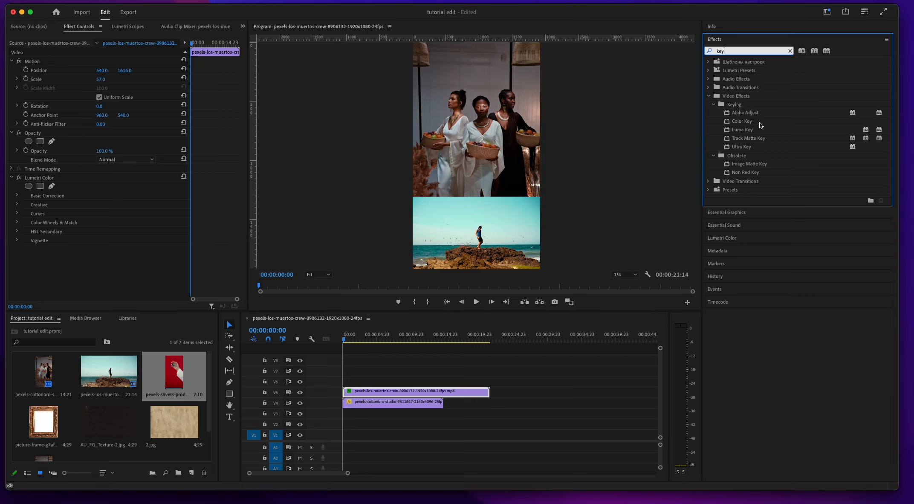
double_click(728, 121)
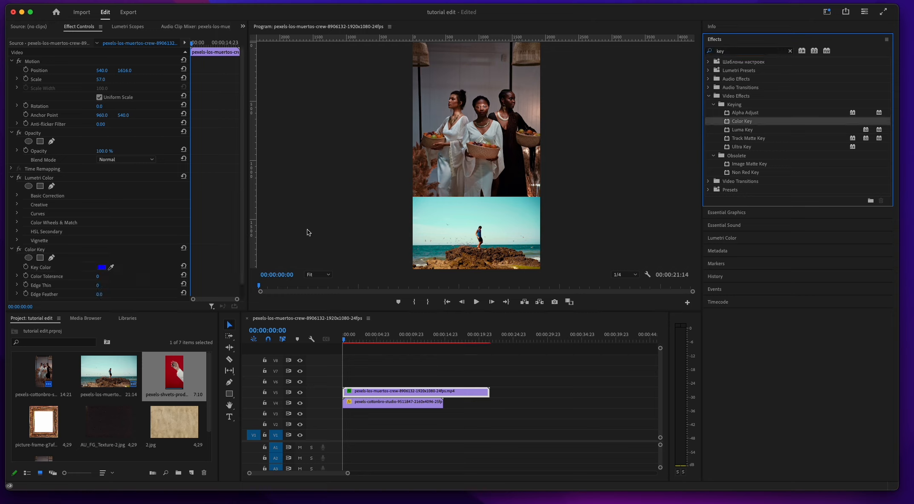
Step: Sample the seaside clip's light sky colour as the Color Key's key colour and set its tolerance to 37
scroll(110, 267, down, 1)
click(112, 259)
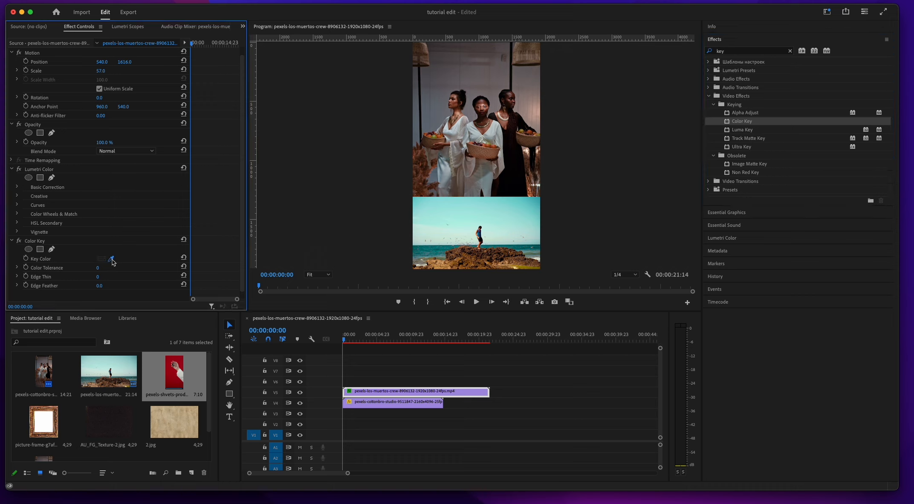
click(443, 218)
drag(98, 268, 114, 268)
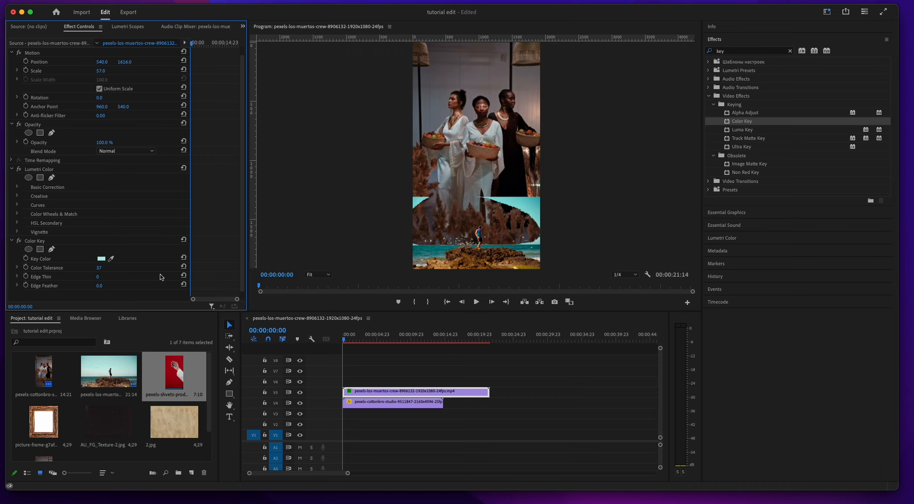
Step: Apply a second Color Key to the seaside clip, sample the darker sky near its edge and set the tolerance to 58
scroll(143, 280, down, 1)
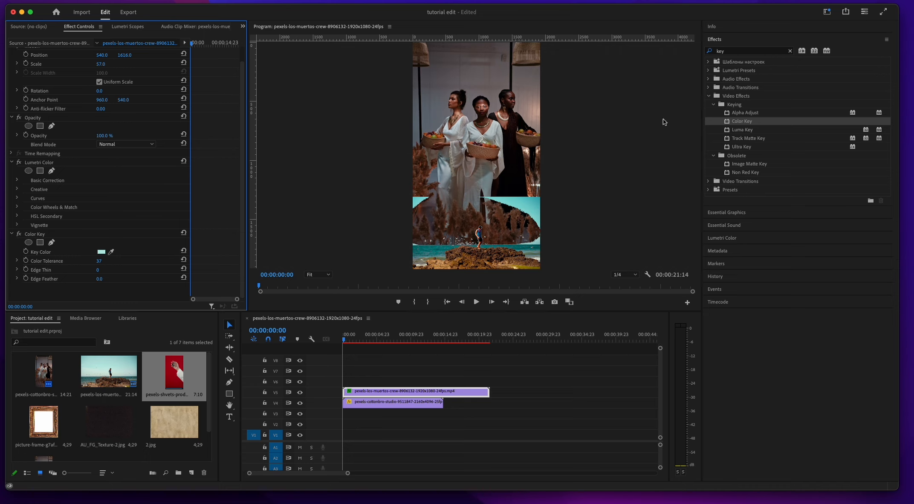
drag(728, 124, 127, 259)
click(111, 252)
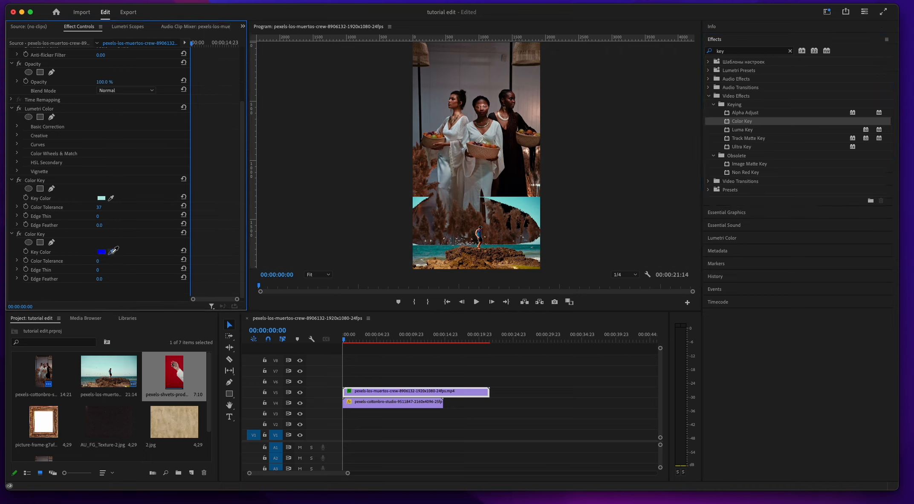
click(538, 200)
drag(98, 261, 123, 260)
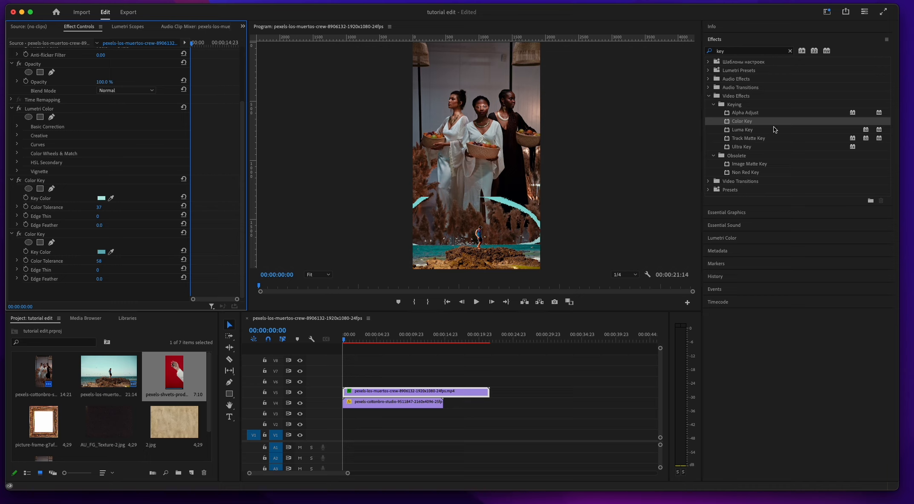
Step: Apply a third Color Key to the seaside clip, sample the remaining arc of sky and set the tolerance to 40
drag(730, 124, 128, 250)
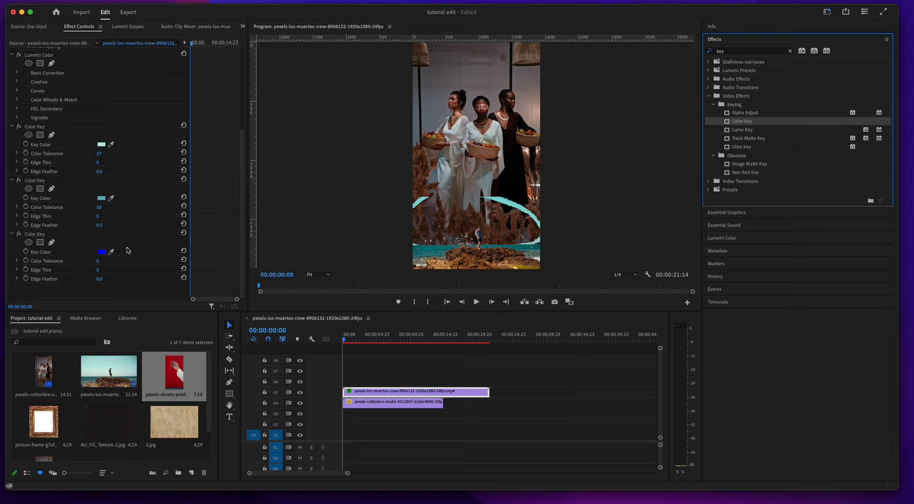
click(112, 252)
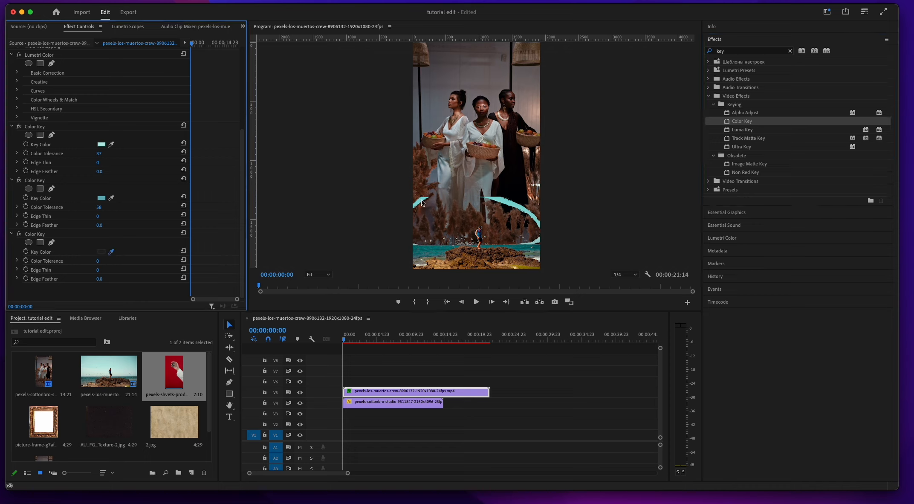
drag(97, 261, 115, 261)
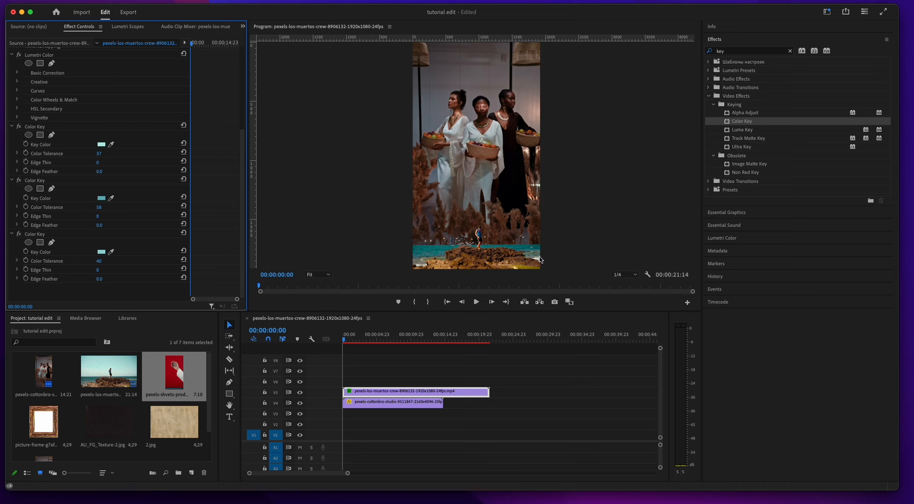
Step: Move both clips up one track and place AU_FG_Texture-2.jpg at the sequence start on the track above them
click(435, 404)
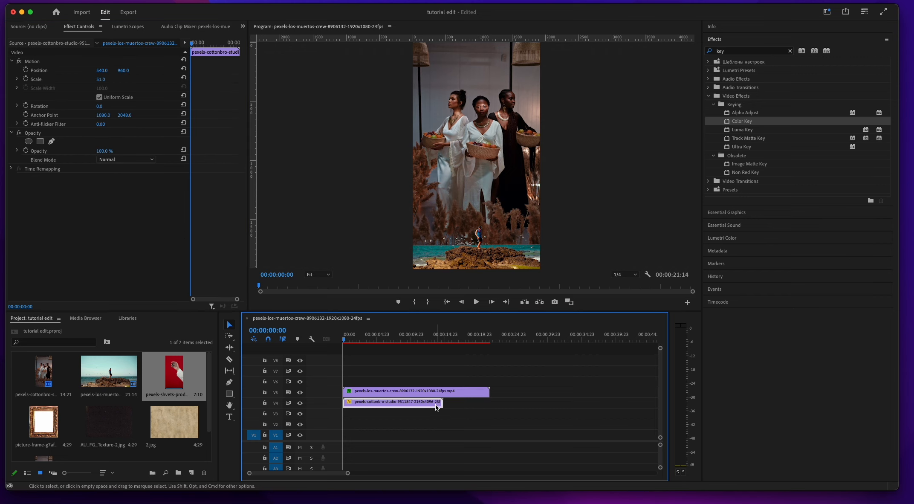
click(761, 238)
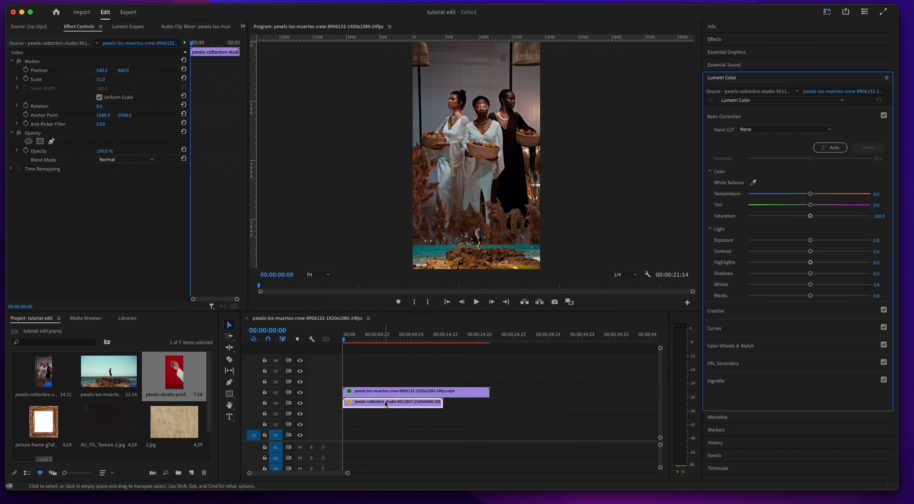
mouse_move(412, 395)
mouse_down()
mouse_move(410, 385)
mouse_move(412, 402)
mouse_move(410, 392)
mouse_up()
drag(108, 422, 360, 370)
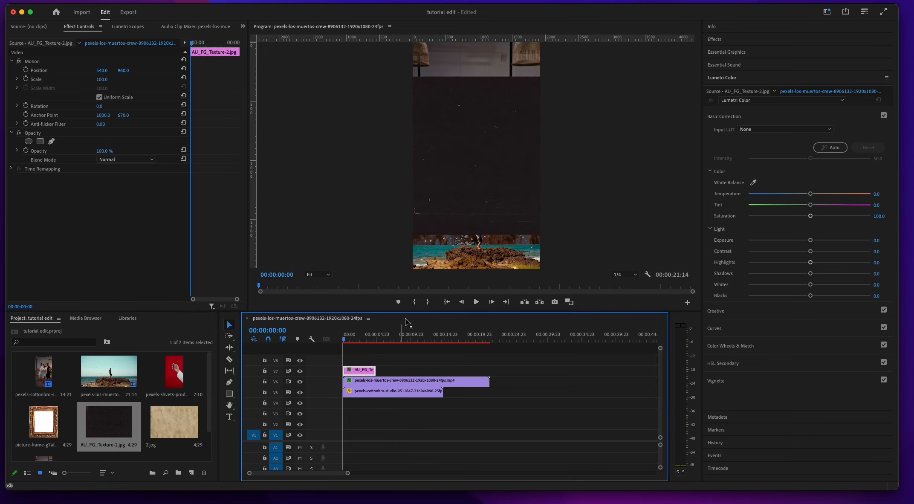
Step: Rotate the texture image 90 degrees, move it to V4 beneath the clip of the women and extend it to that clip's length
click(104, 106)
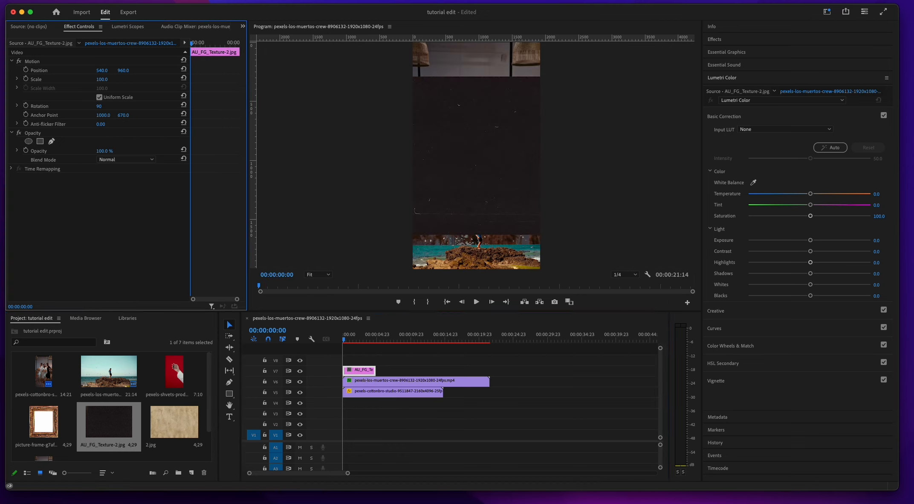
text(90)
key(Return)
click(145, 160)
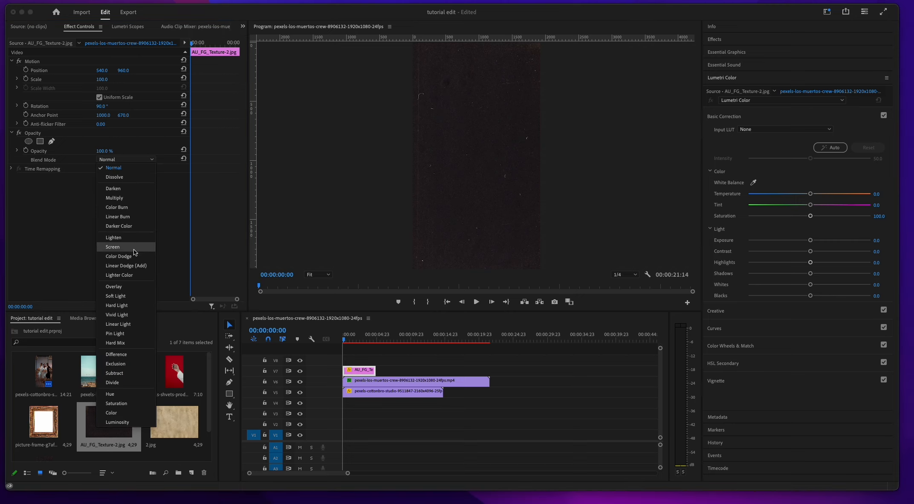
key(Escape)
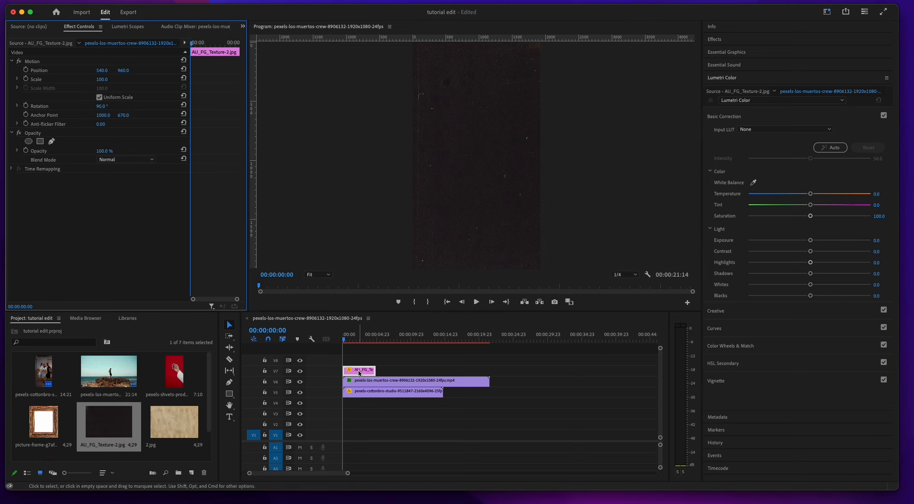
drag(360, 370, 440, 407)
Step: Try the Screen, Overlay, Color Dodge and Lighten blend modes on the clip of the women, returning to Screen
click(390, 393)
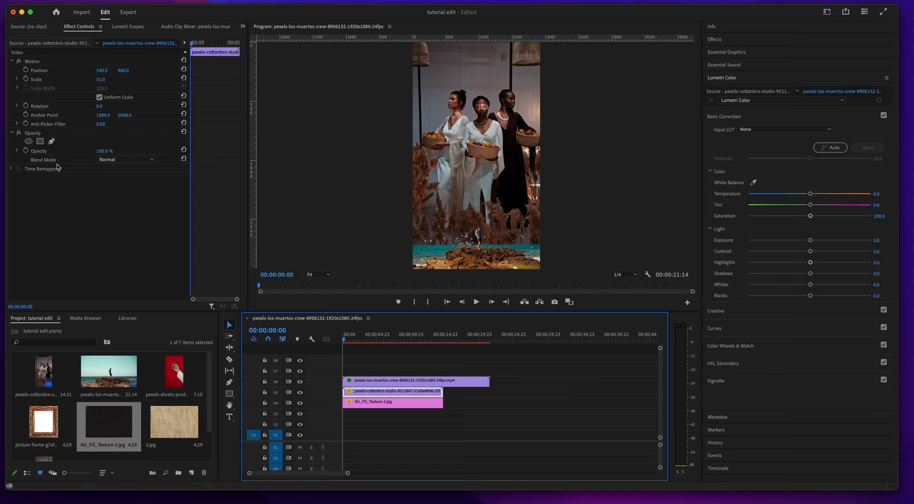
click(127, 160)
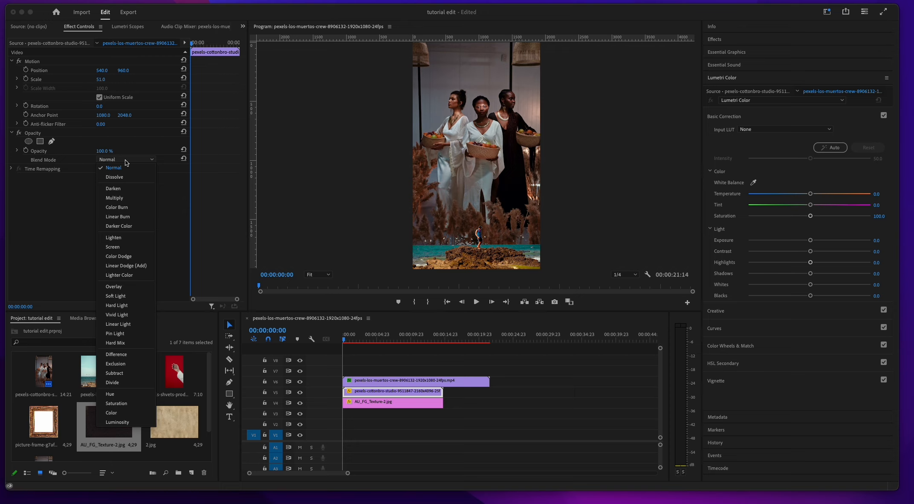
click(131, 246)
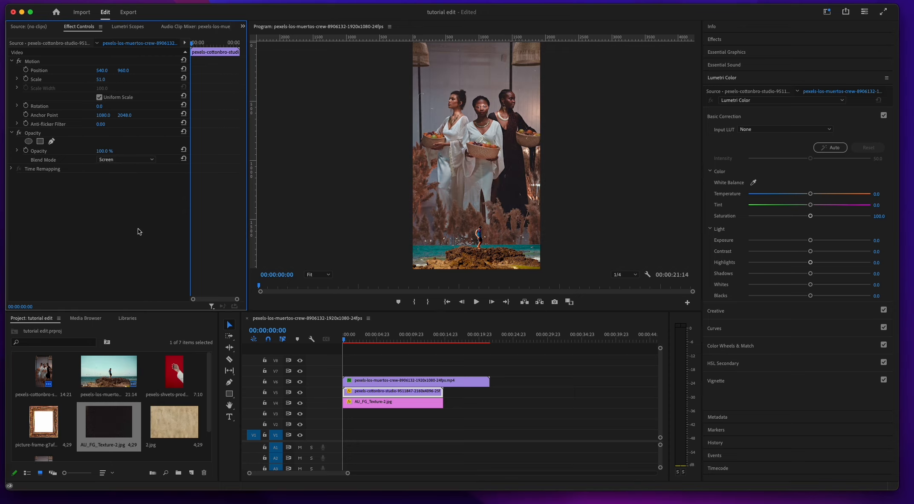
click(130, 160)
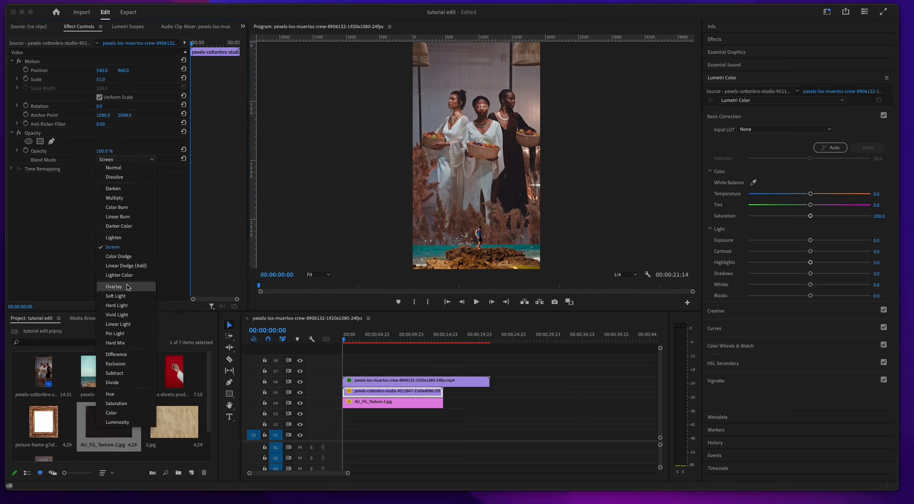
click(126, 286)
click(143, 161)
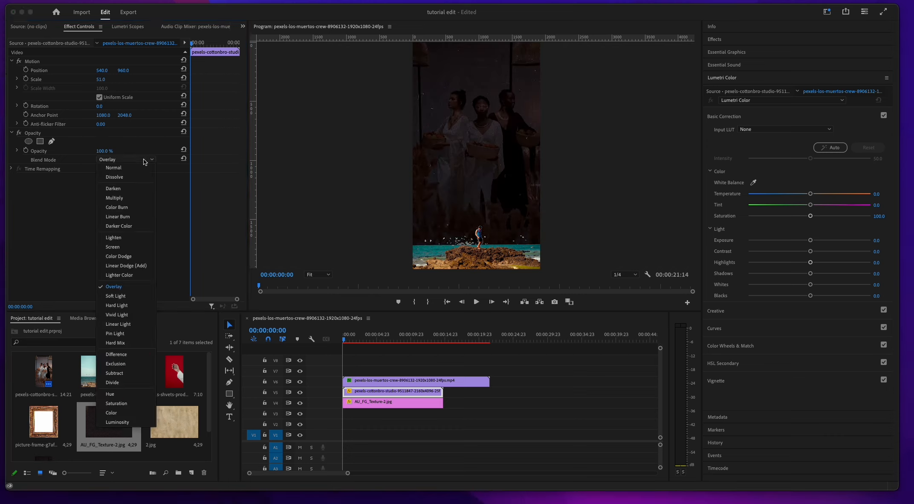
click(126, 257)
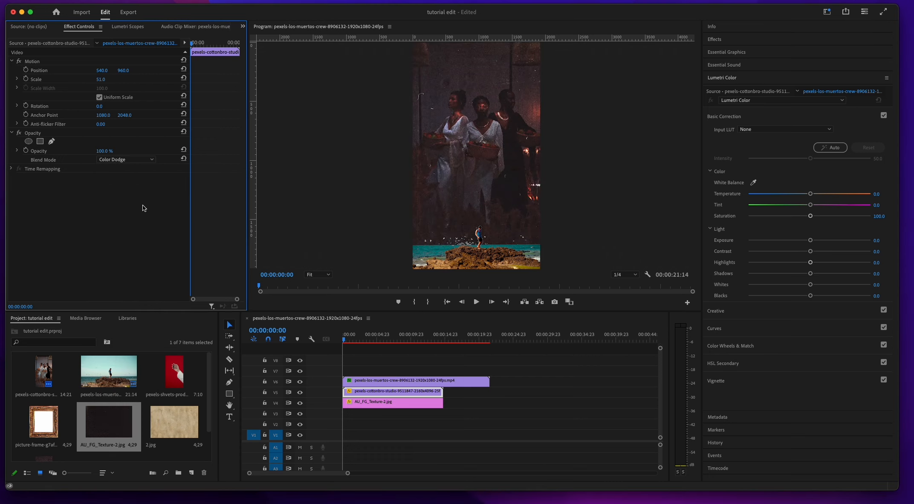
click(142, 160)
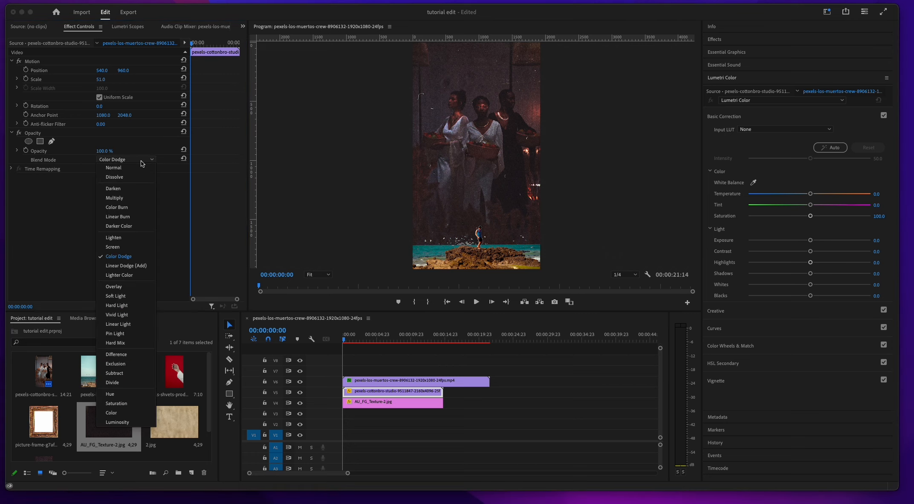
click(129, 240)
click(131, 161)
click(121, 246)
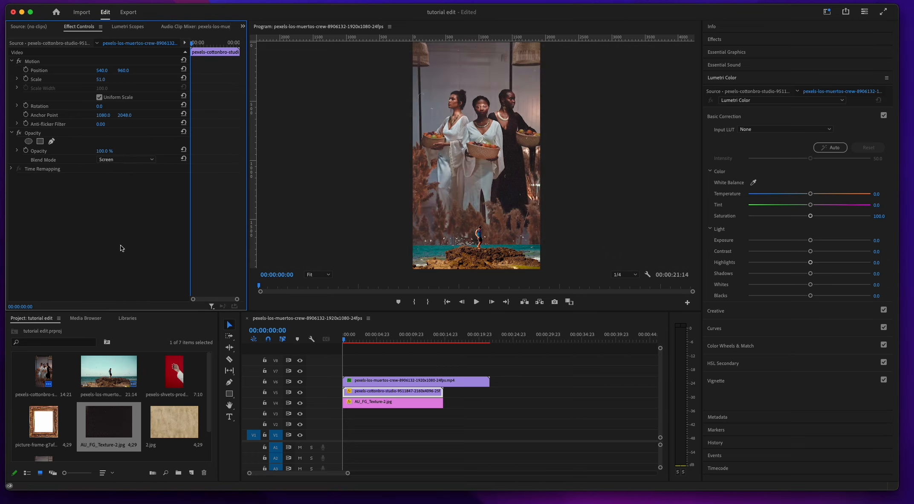
Step: Try the Darker Color, Linear Burn, Color Burn, Screen and Soft Light blend modes on the clip of the women
click(143, 160)
click(135, 223)
click(141, 159)
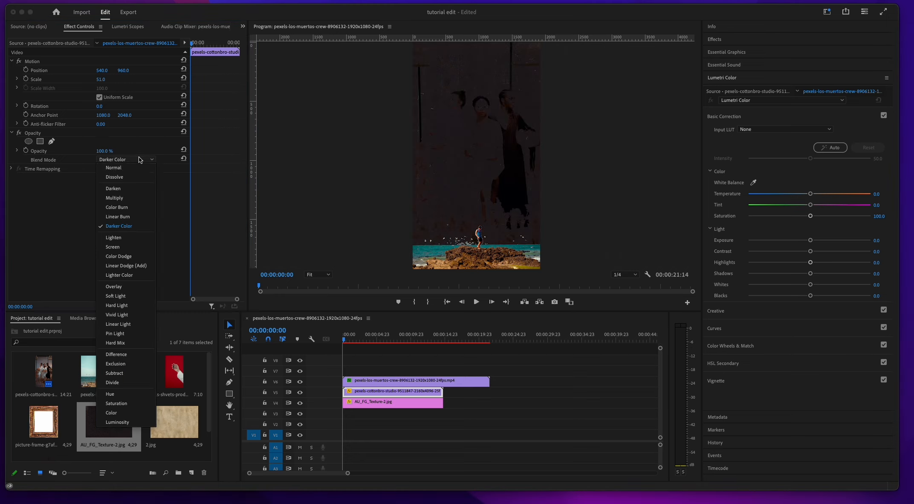
click(132, 219)
click(137, 158)
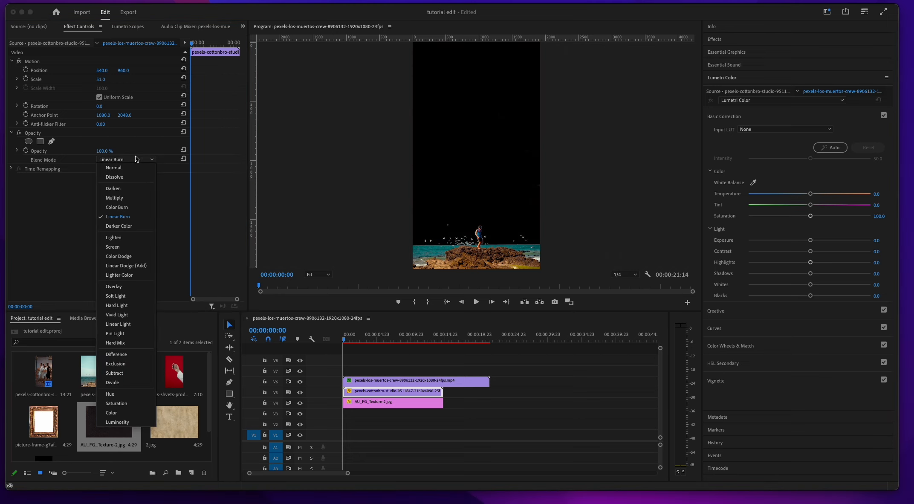
click(131, 203)
click(137, 160)
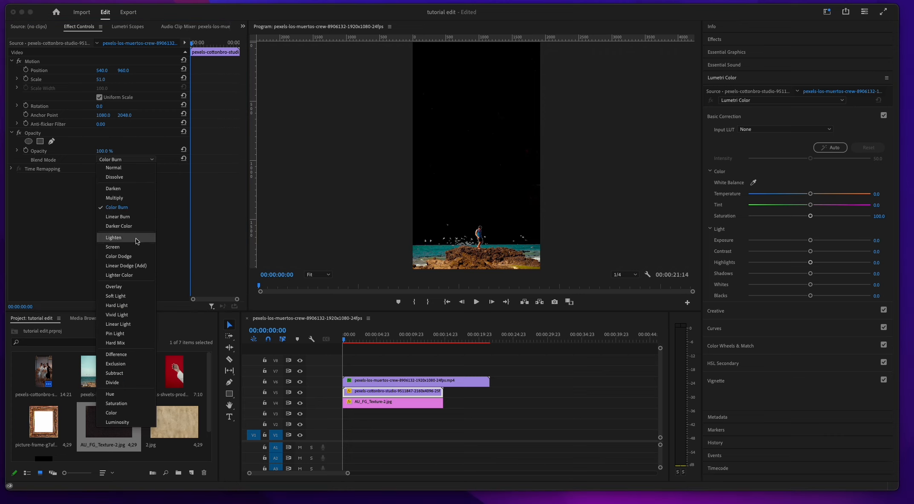
click(136, 247)
click(137, 160)
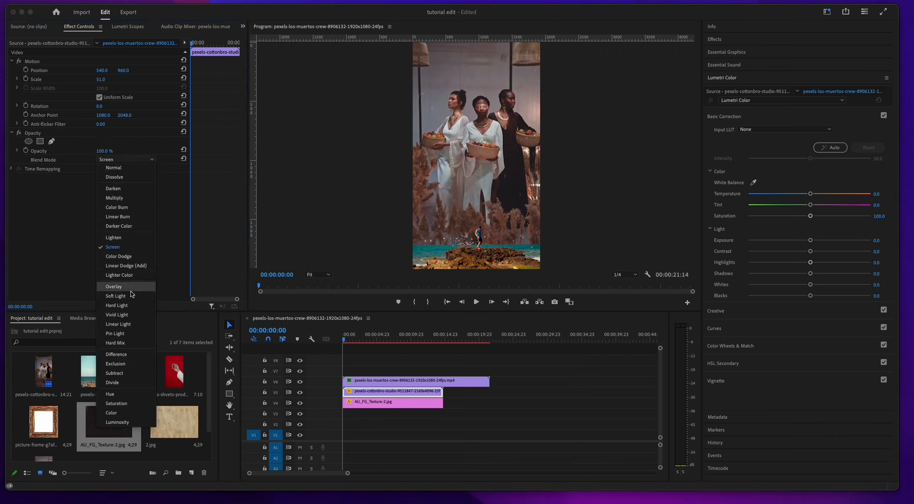
click(128, 296)
Step: Set the blend mode of the clip of the women to Hard Light
click(137, 161)
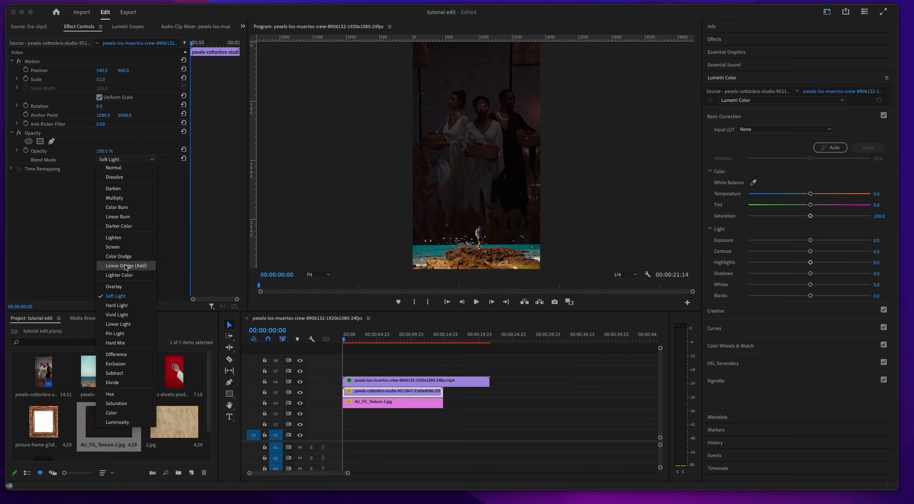
click(126, 310)
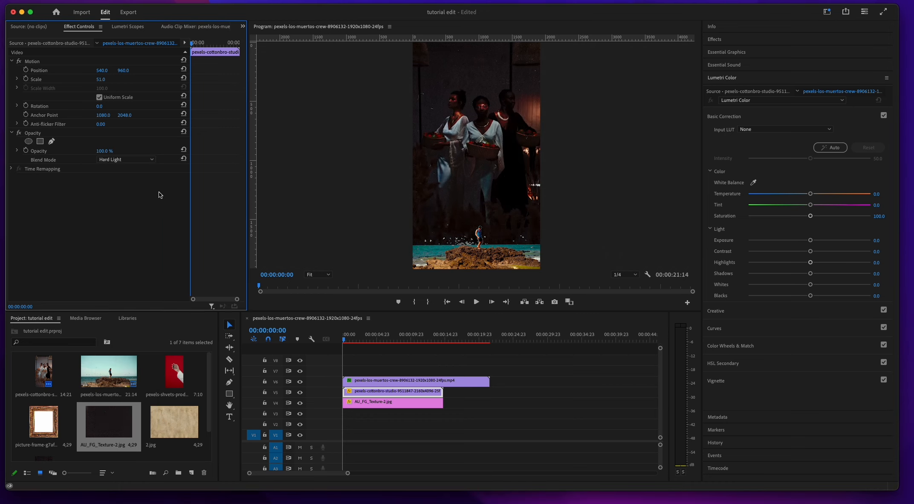
Step: Duplicate the clip of the women and stack the two copies on V5 and V6 from the sequence start, with the seaside clip above on V7
click(421, 392)
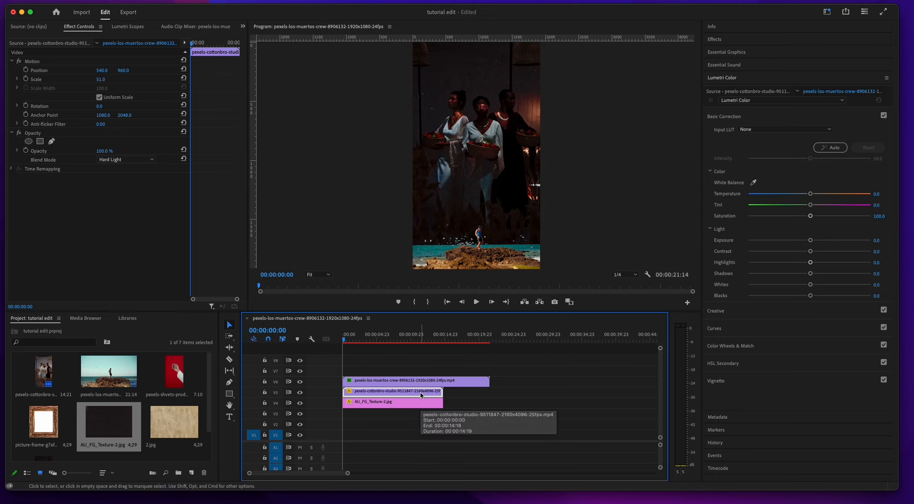
click(502, 332)
key(super+v)
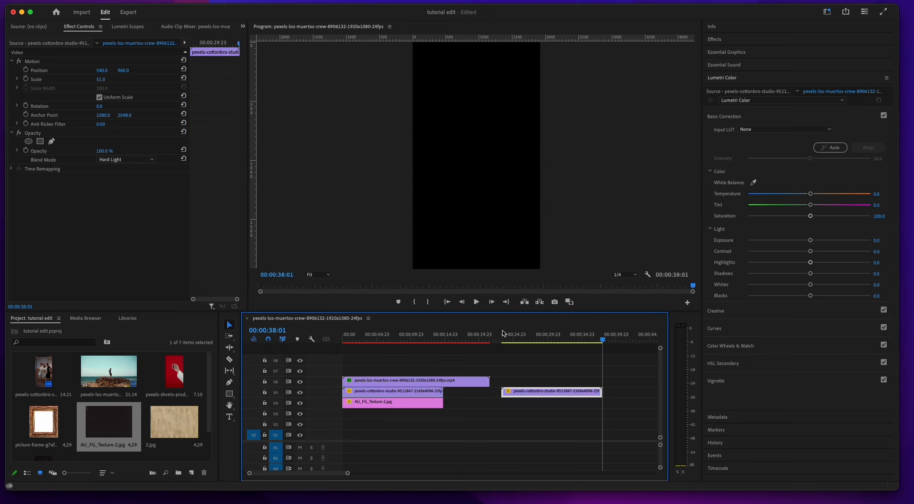
drag(460, 393, 428, 374)
drag(523, 393, 363, 393)
click(374, 336)
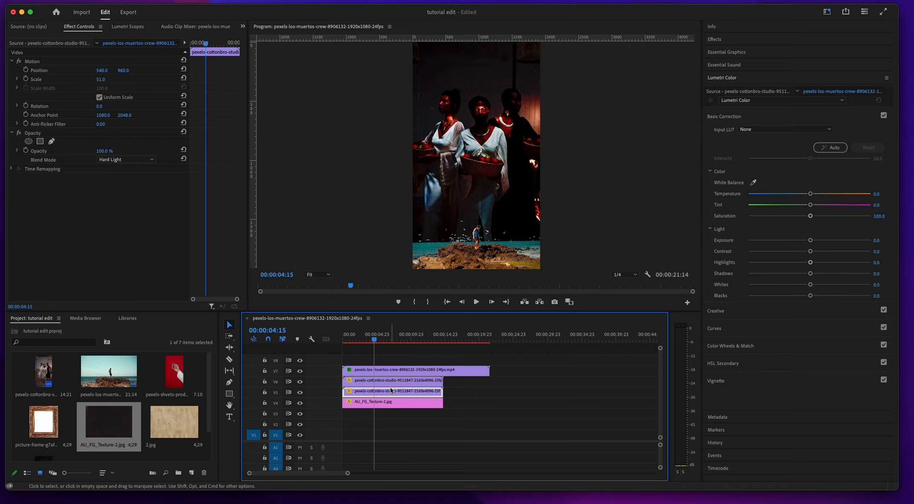
Step: Set the upper copy of the women clip to Screen at 34% opacity and shift it along V6 clear of the lower copy
click(379, 381)
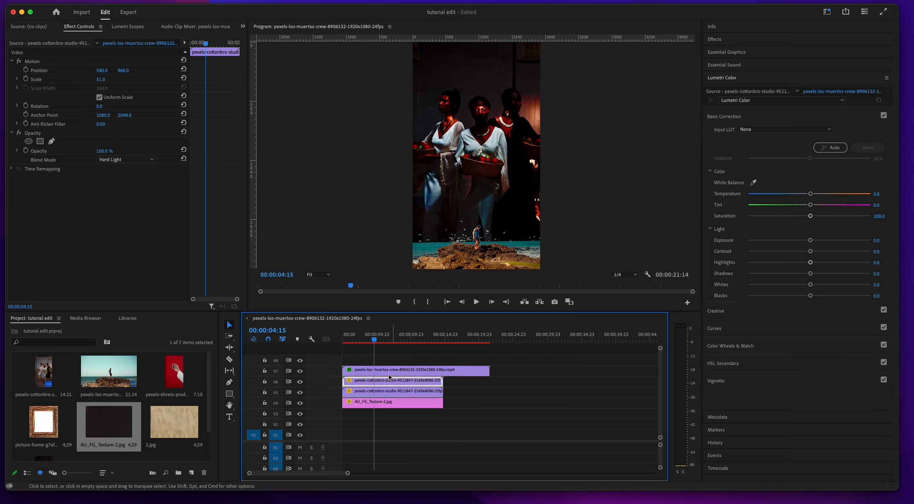
click(147, 161)
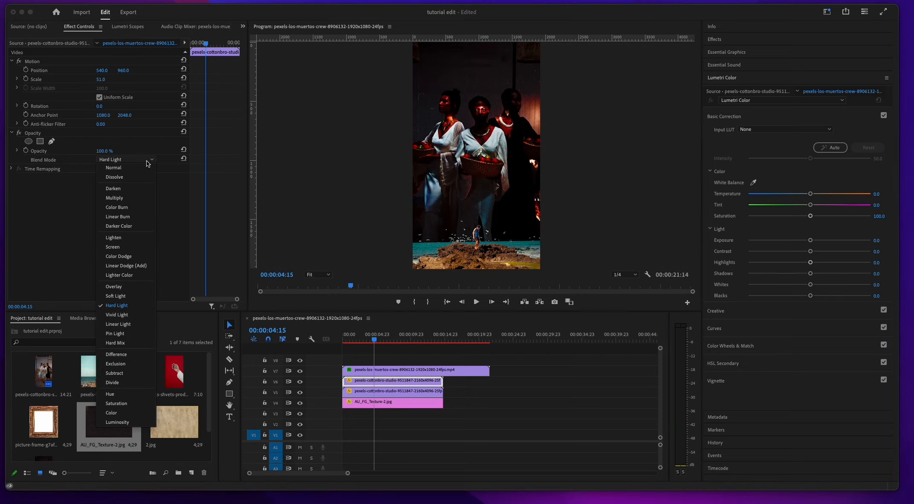
click(124, 247)
mouse_move(104, 151)
mouse_down()
mouse_move(96, 151)
mouse_move(108, 150)
mouse_up()
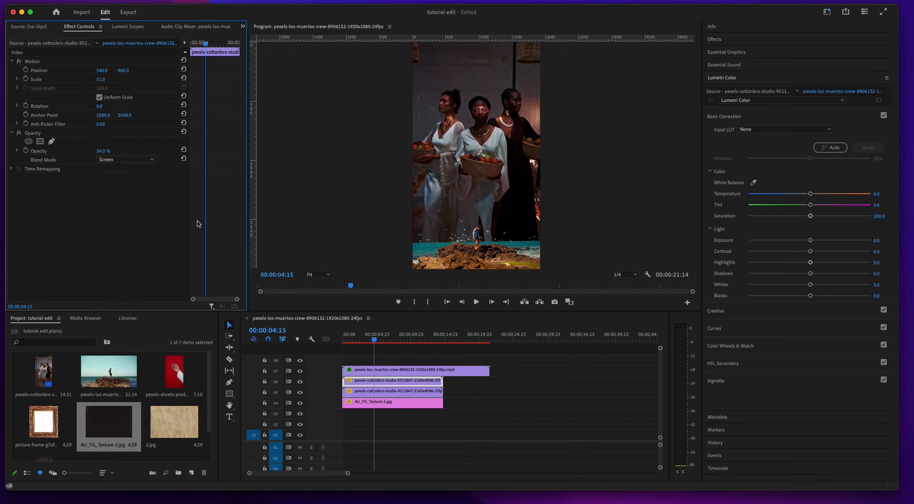
drag(397, 382, 513, 381)
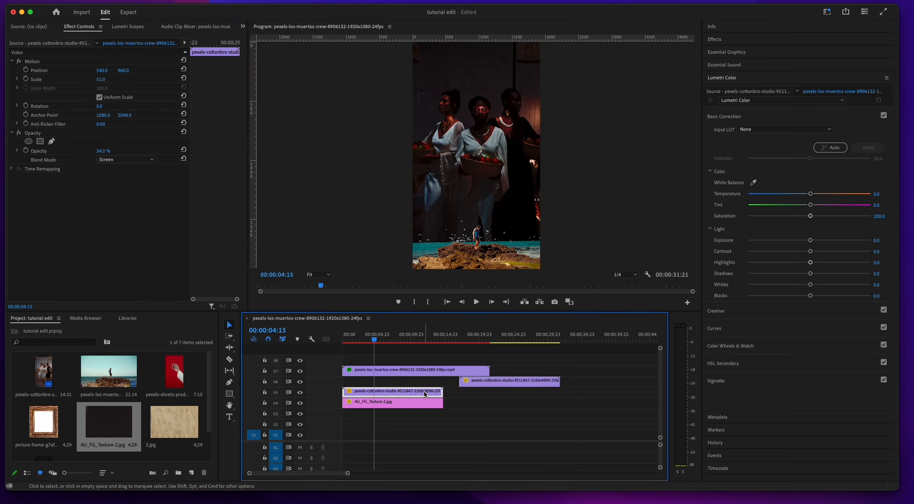
Step: Move the V6 copy of the women clip back to the sequence start and set the V5 copy's opacity to 100%
drag(425, 394, 377, 391)
drag(109, 151, 142, 151)
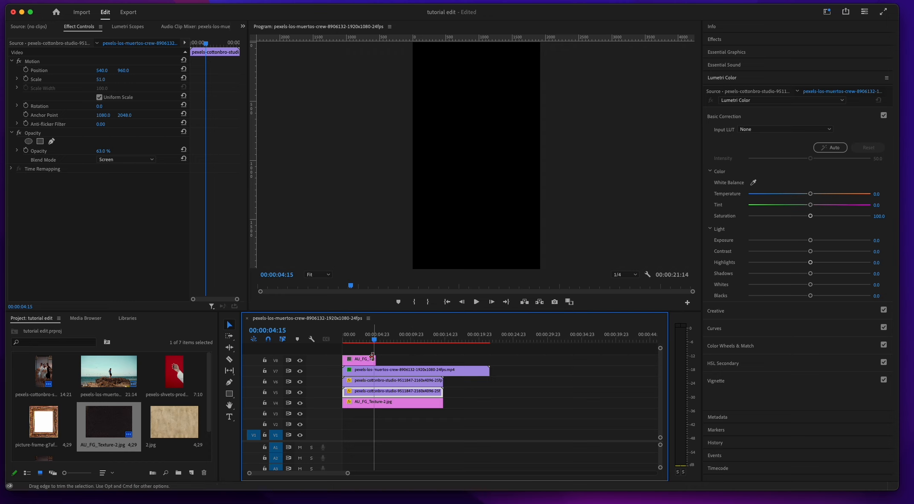
Step: Add AU_FG_Texture-2.jpg on V8 above the seaside clip, extend it to the women clips' end and rotate it 90°
drag(375, 359, 443, 350)
click(392, 359)
click(102, 106)
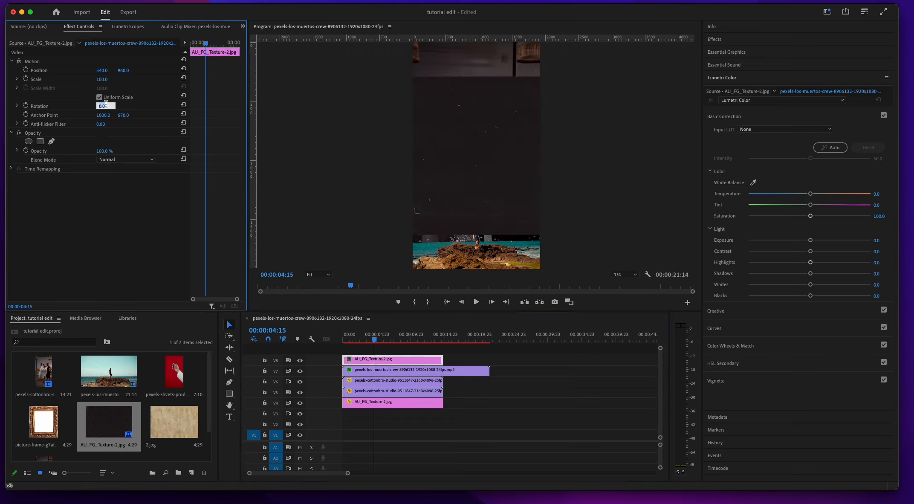
text(90)
key(Return)
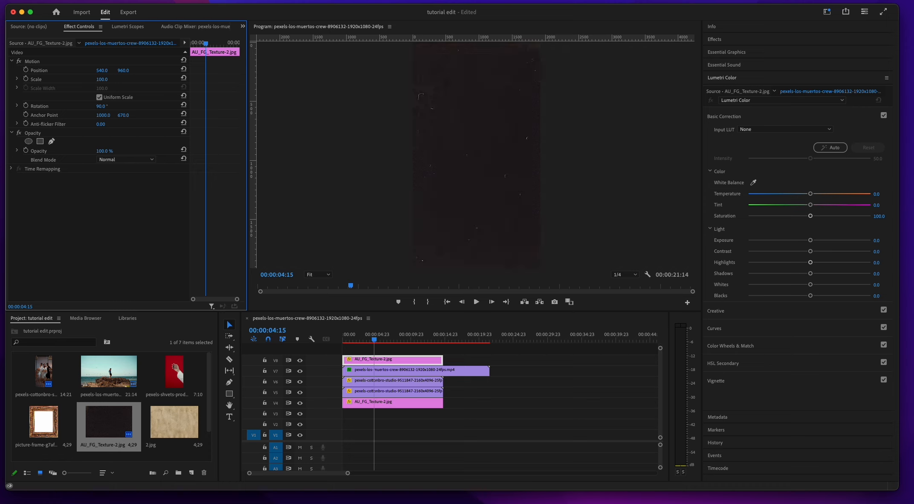
Step: Try the Overlay blend mode on the top texture, then set it to Screen at 96% opacity
click(127, 161)
click(136, 288)
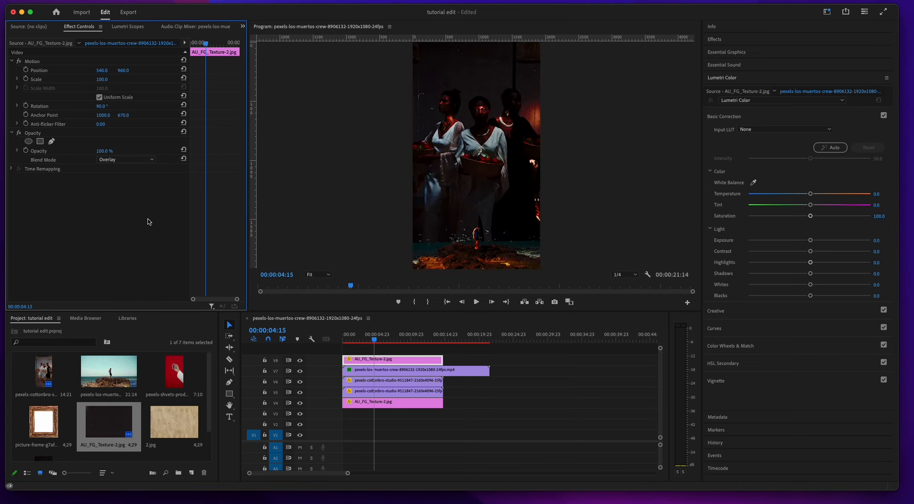
click(119, 161)
click(126, 242)
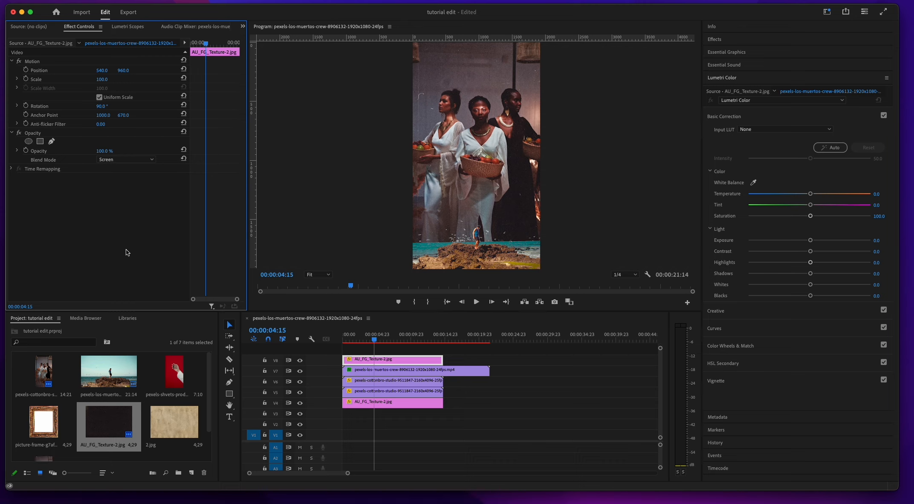
drag(103, 151, 93, 151)
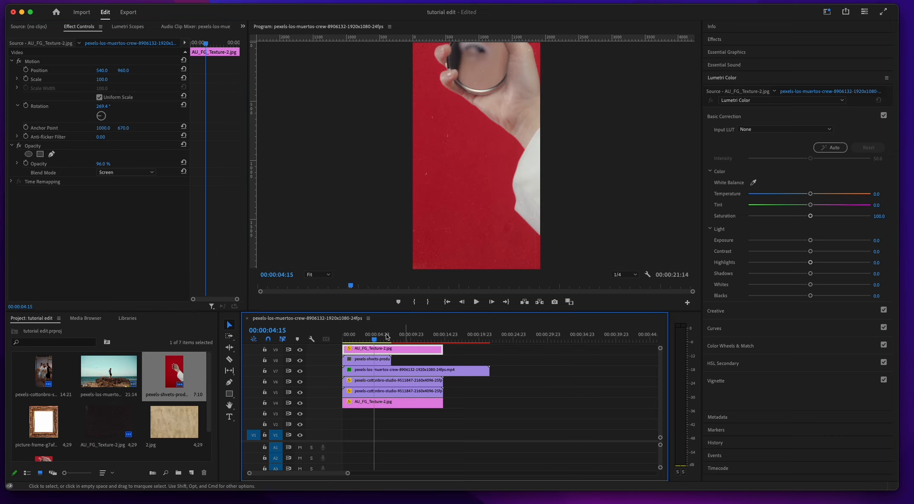
Step: Scale the clip of the hand holding a mirror on V8 to 50
drag(115, 77, 108, 80)
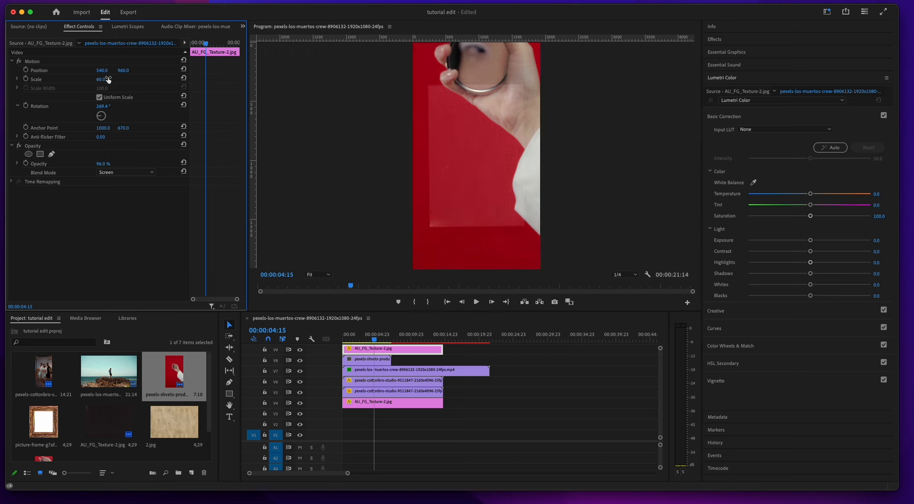
click(370, 359)
drag(107, 79, 85, 79)
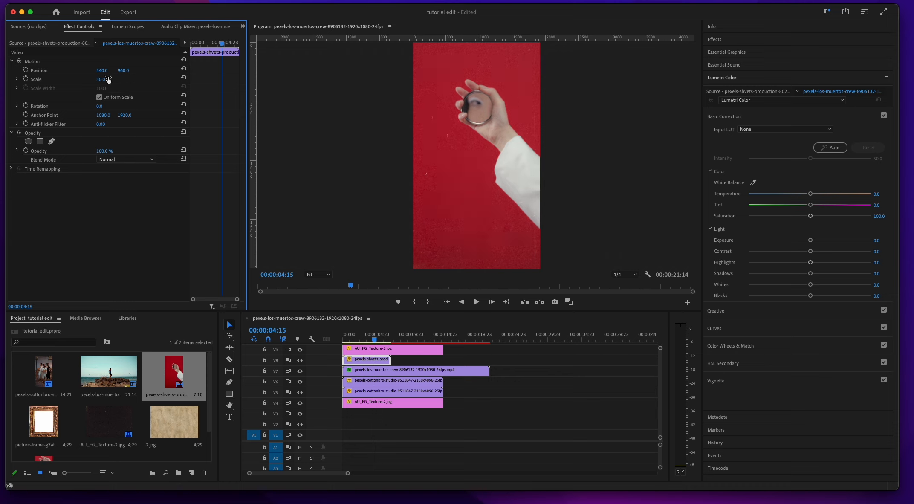
Step: Apply a Color Key to the hand clip, sampling its red background with a color tolerance of 33
click(739, 40)
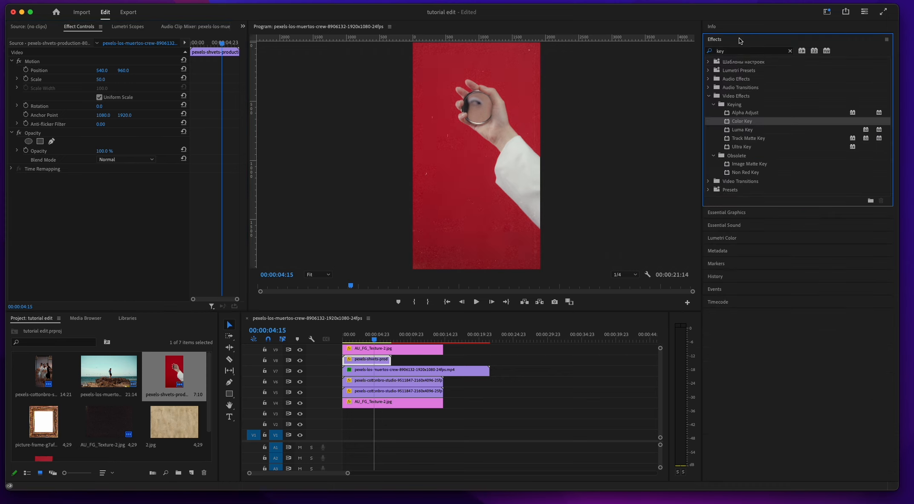
drag(728, 124, 134, 254)
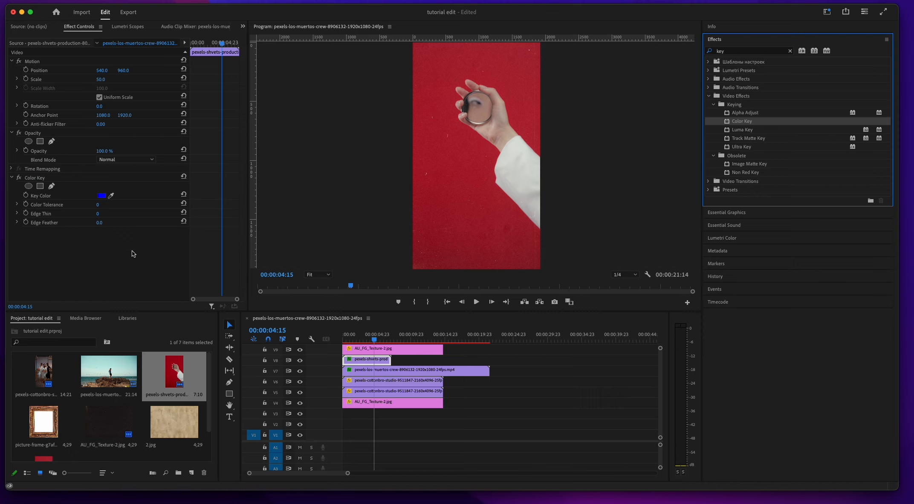
click(111, 195)
click(470, 156)
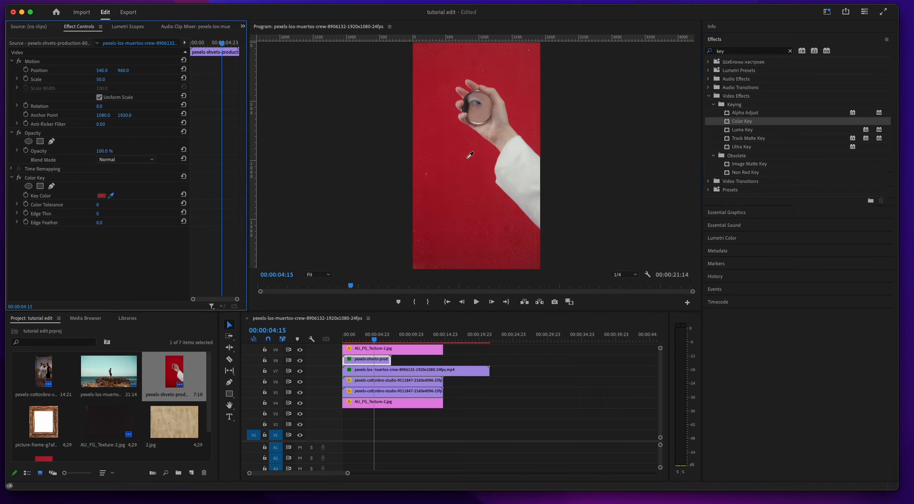
drag(99, 205, 97, 205)
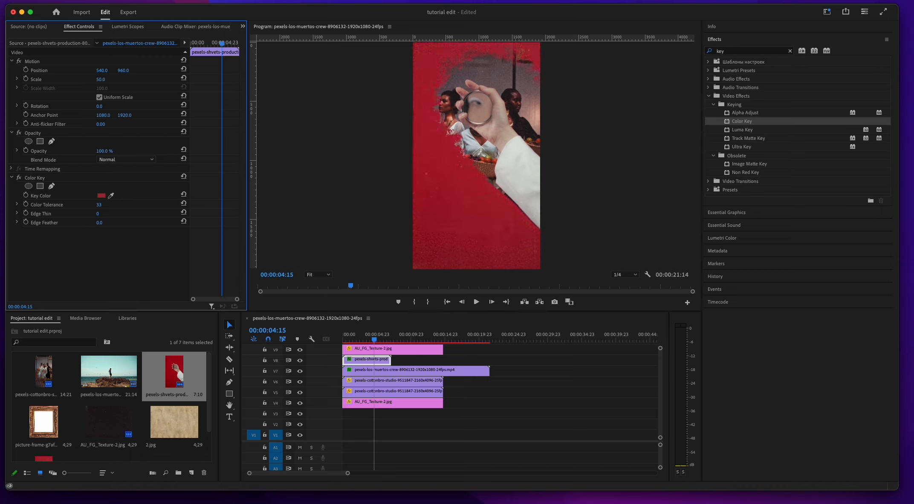
Step: Add a second Color Key to the hand clip, hide the V9 texture and key the remaining red with a tolerance of 50
double_click(727, 124)
click(111, 250)
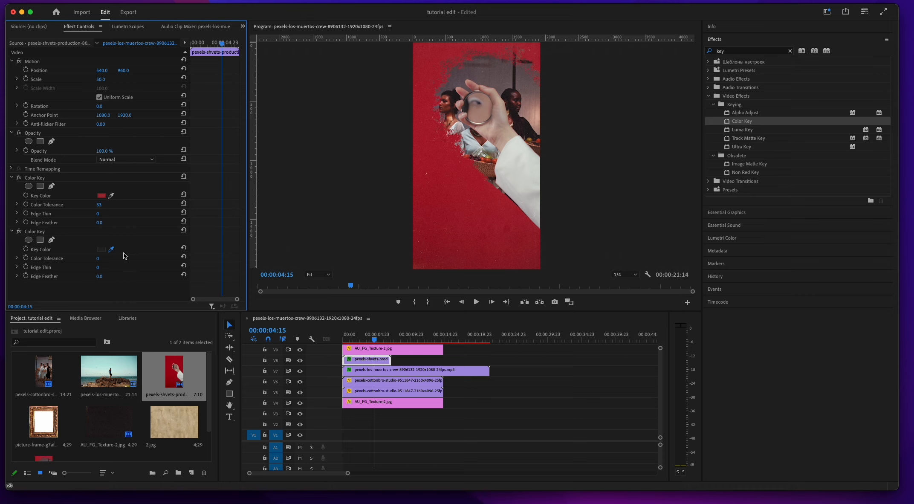
click(417, 267)
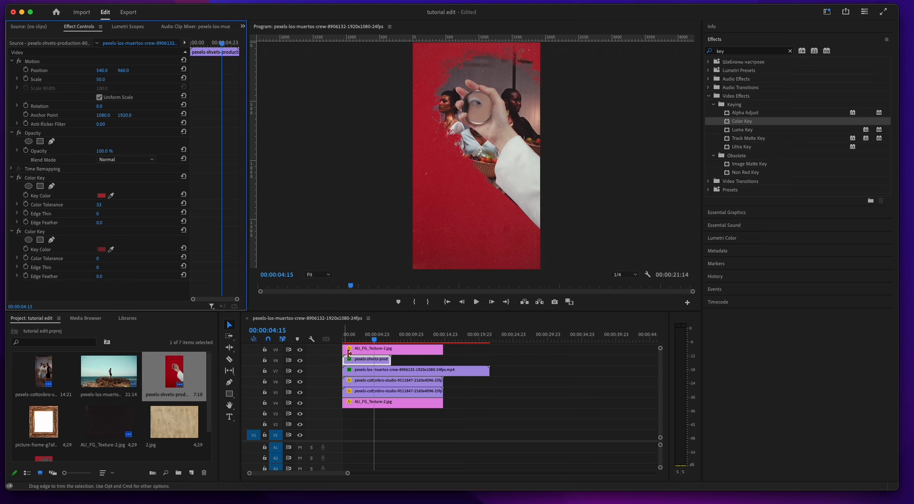
click(300, 350)
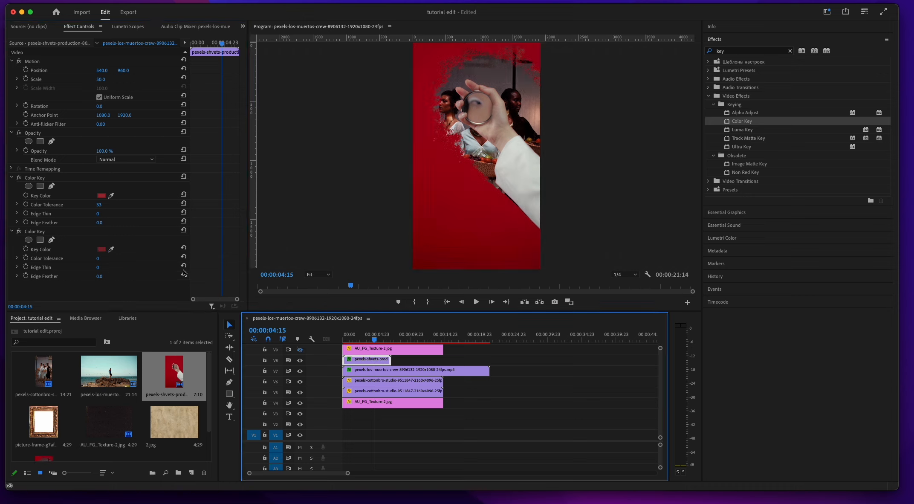
click(111, 249)
click(437, 268)
drag(98, 259, 123, 258)
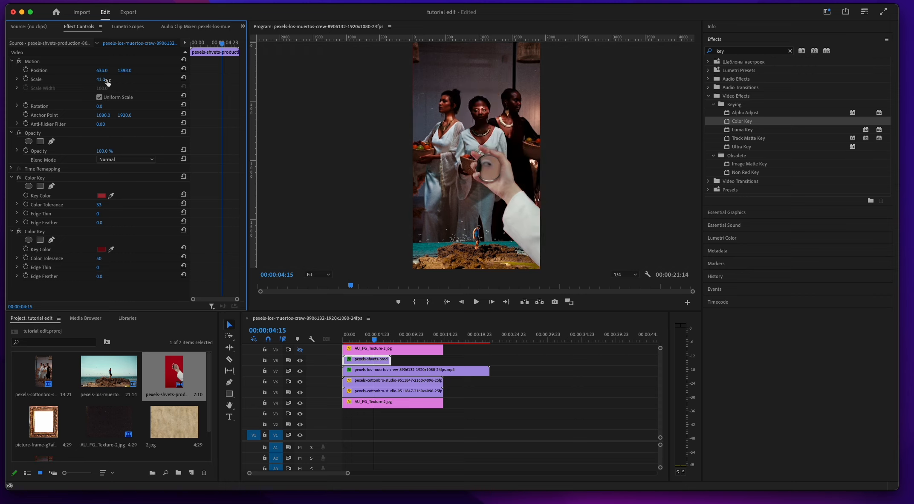
Step: Scale the hand clip to 38, position it at 697, 1470 and make the V9 texture visible again
click(107, 81)
text(38)
key(Return)
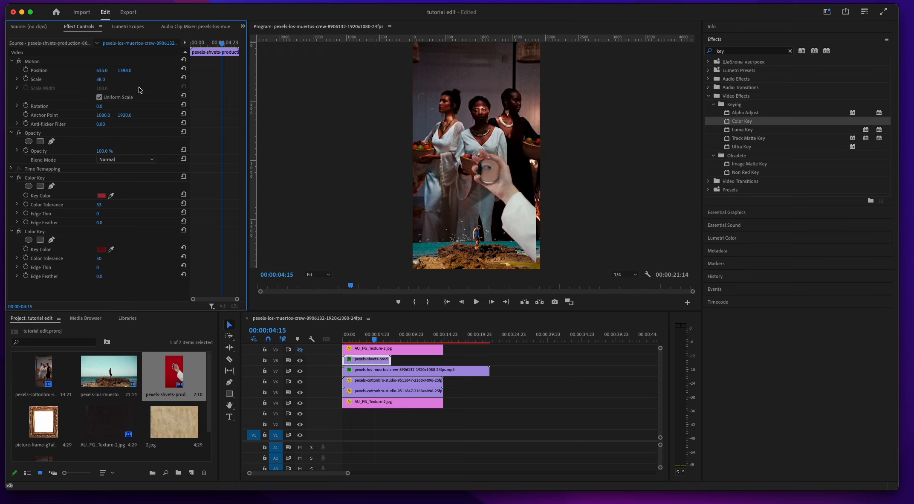
mouse_move(128, 71)
mouse_down()
mouse_move(159, 71)
mouse_move(131, 71)
mouse_up()
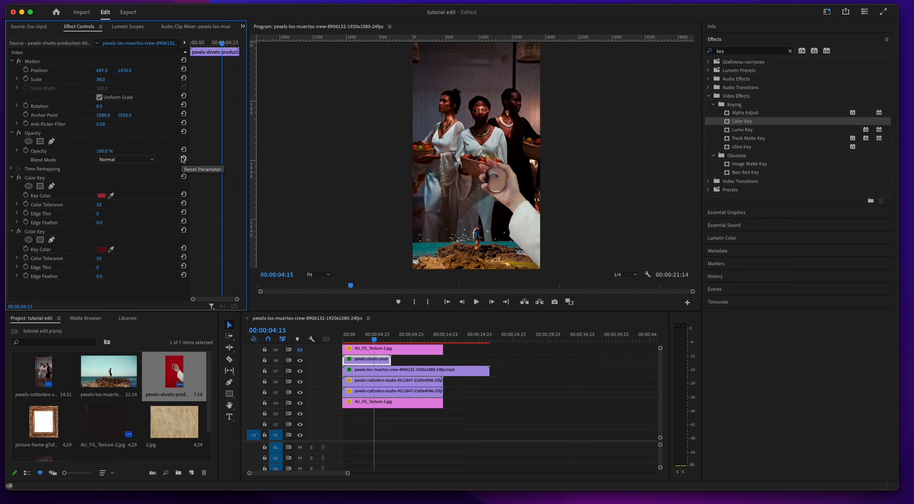
click(300, 350)
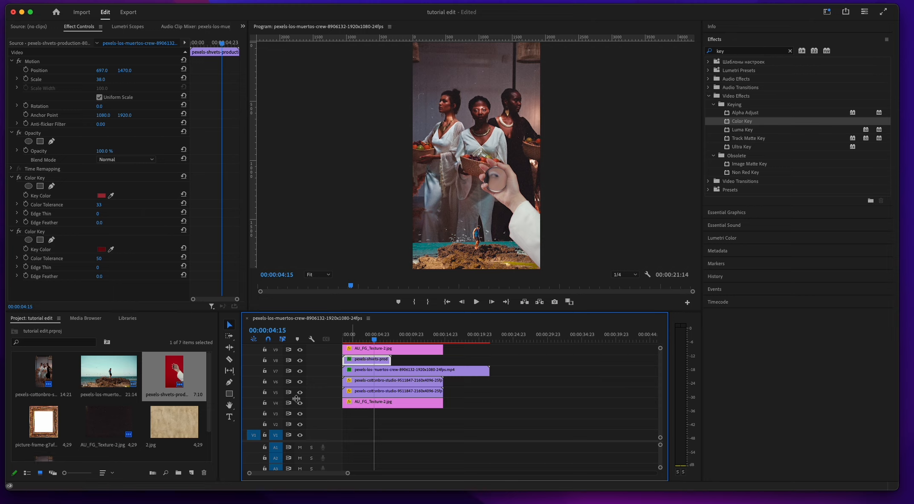
Step: Place the picture-frame image on V10 above the texture and turn off its uniform scaling
scroll(143, 395, down, 2)
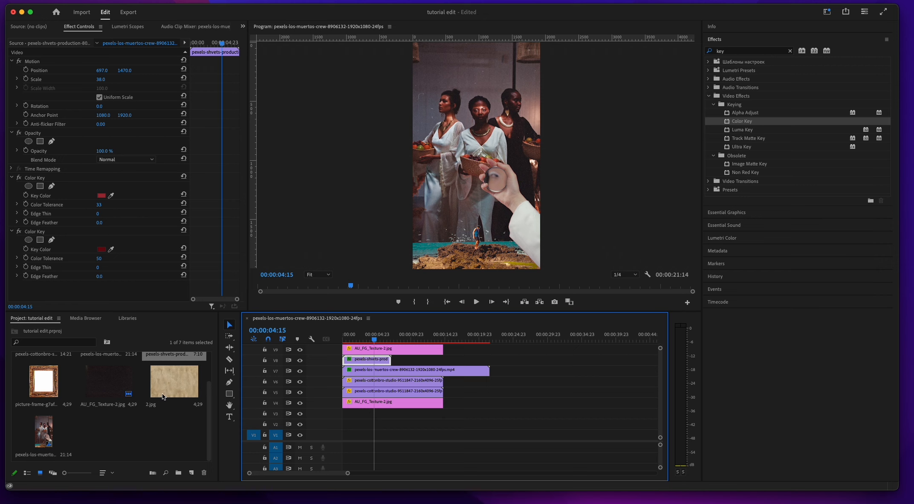
drag(39, 394, 386, 354)
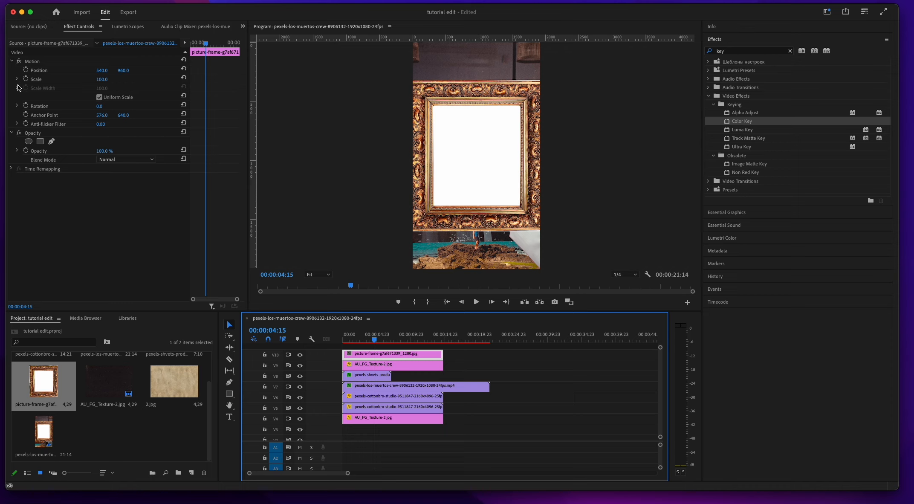
click(99, 97)
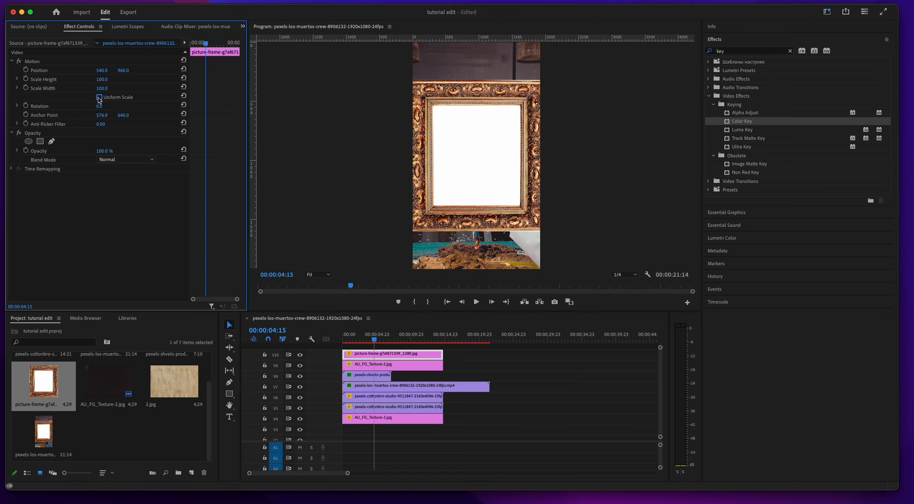
Step: Stretch the picture frame to 195.1 scale height and 125.1 scale width, and set its horizontal position to 543
click(17, 88)
click(17, 79)
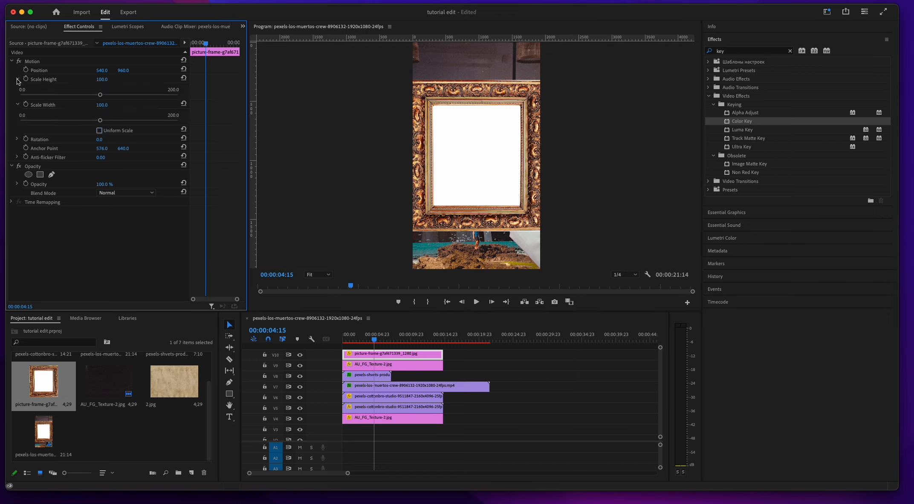
drag(100, 94, 143, 95)
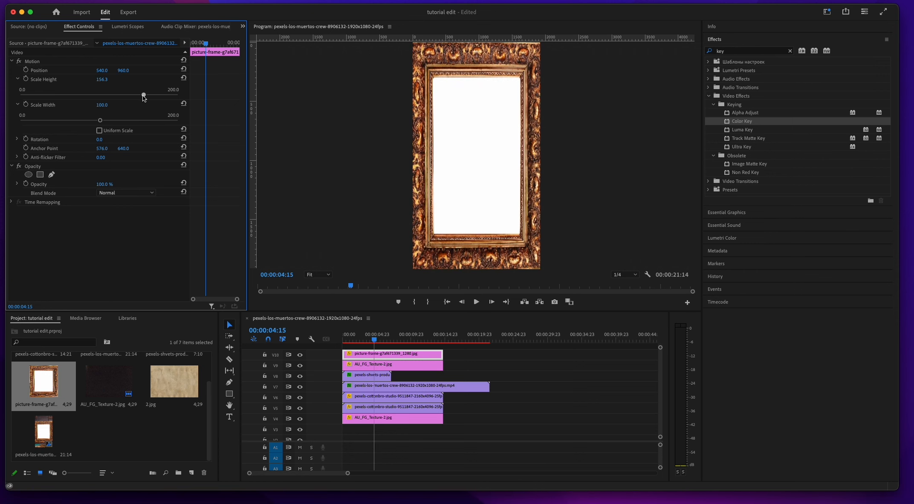
drag(99, 120, 116, 120)
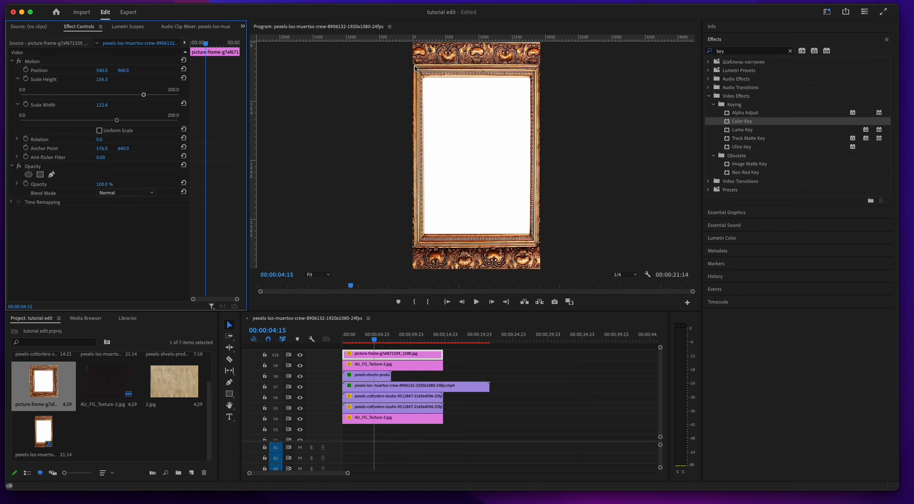
drag(143, 97, 174, 96)
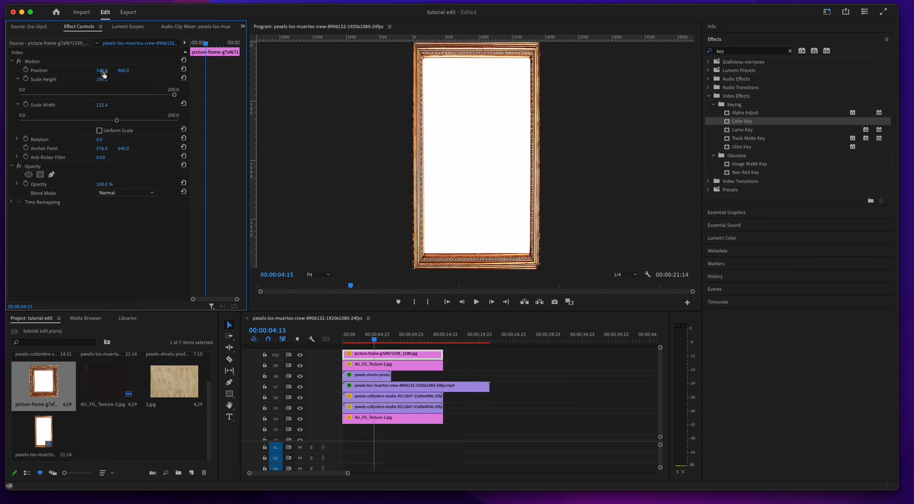
drag(104, 71, 106, 70)
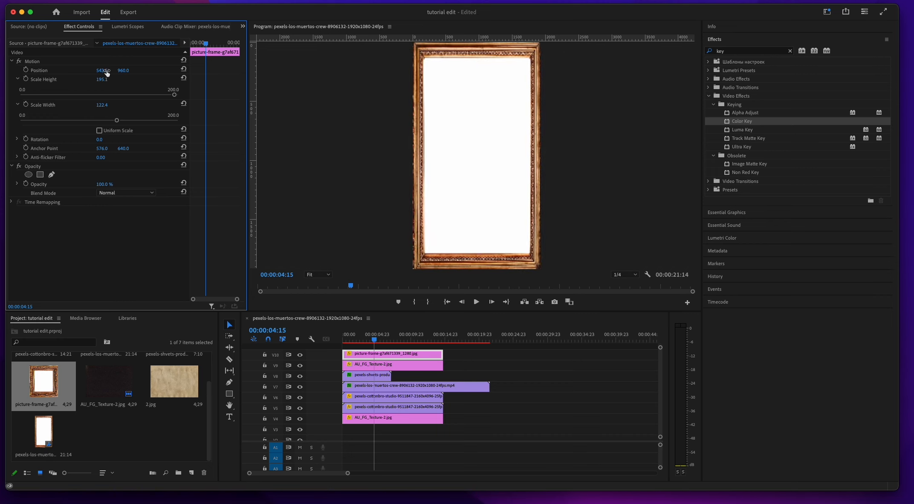
drag(116, 121, 119, 122)
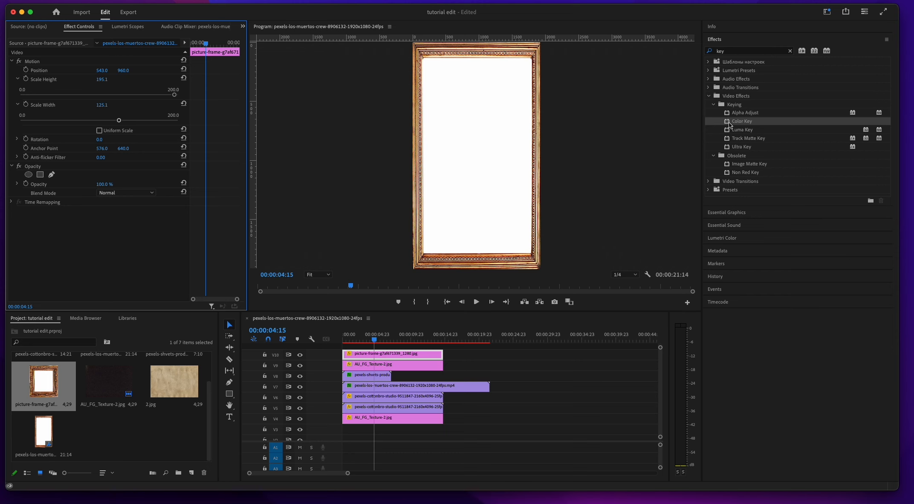
Step: Apply a Color Key to the picture frame and sample its white center as the key color
drag(730, 124, 499, 149)
click(111, 228)
click(453, 157)
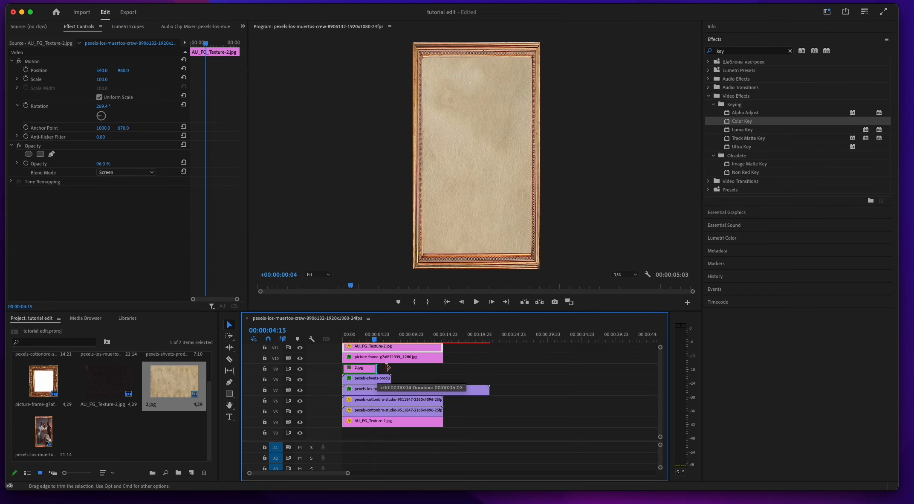
Step: Place the 2.jpg paper texture on V9 beneath the frame, match the frame's length, and set its rotation to 90° and scale to 31
drag(376, 367, 442, 368)
click(407, 369)
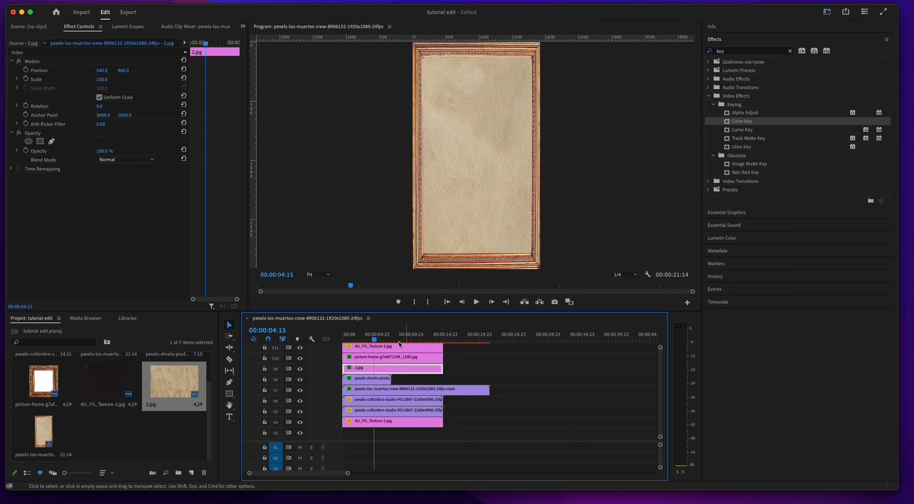
click(102, 80)
click(389, 370)
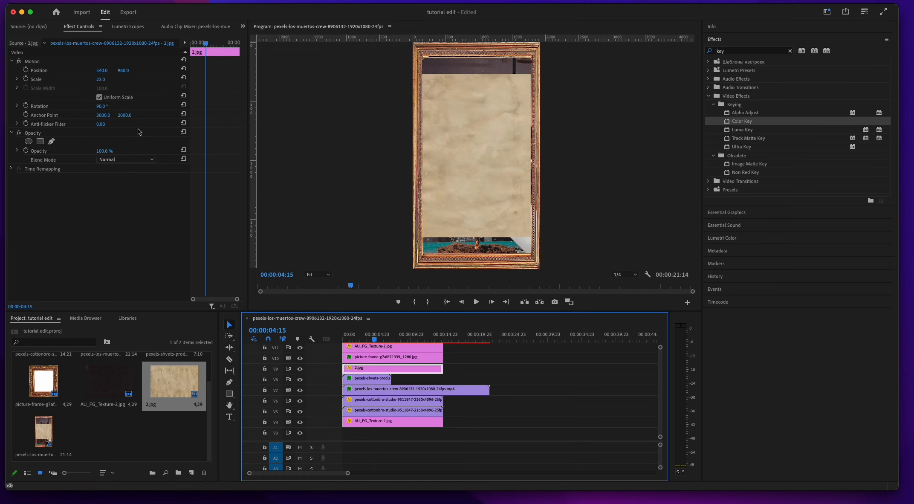
drag(101, 80, 109, 80)
Step: Try the Overlay and Screen blend modes on the paper texture, then set it to Darker Color
click(120, 160)
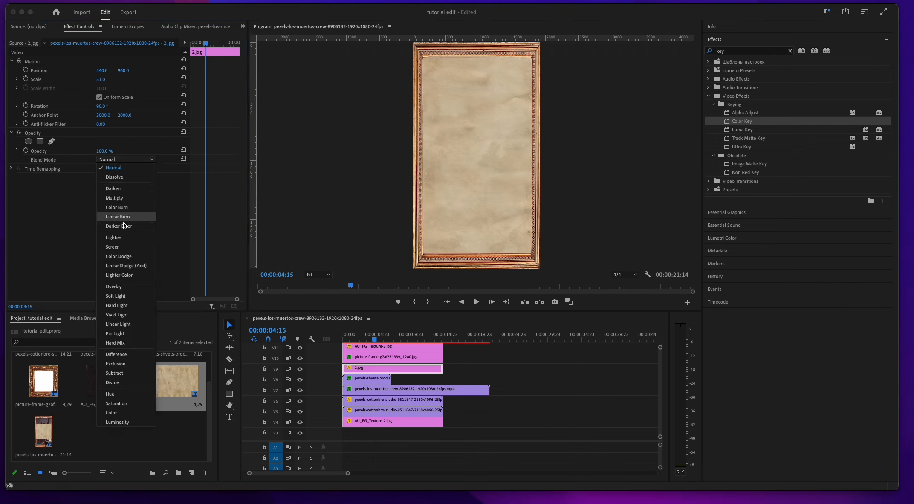
click(122, 287)
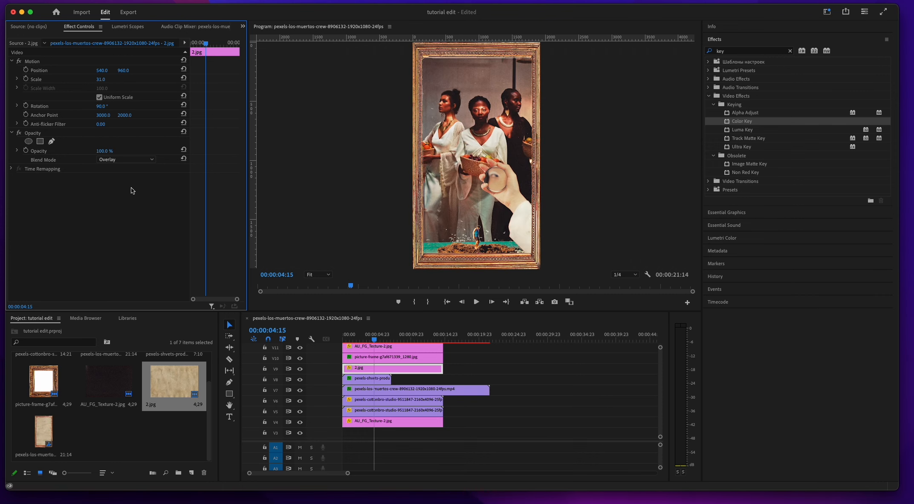
click(118, 160)
click(123, 246)
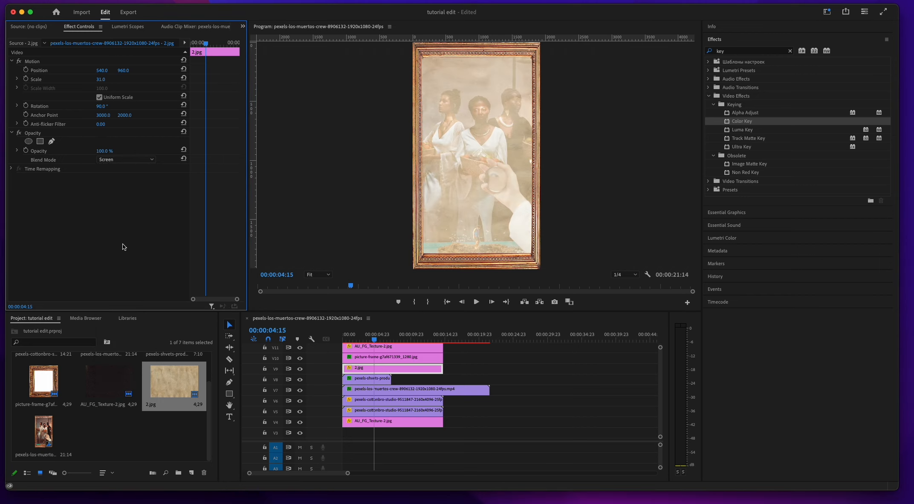
click(130, 158)
click(132, 228)
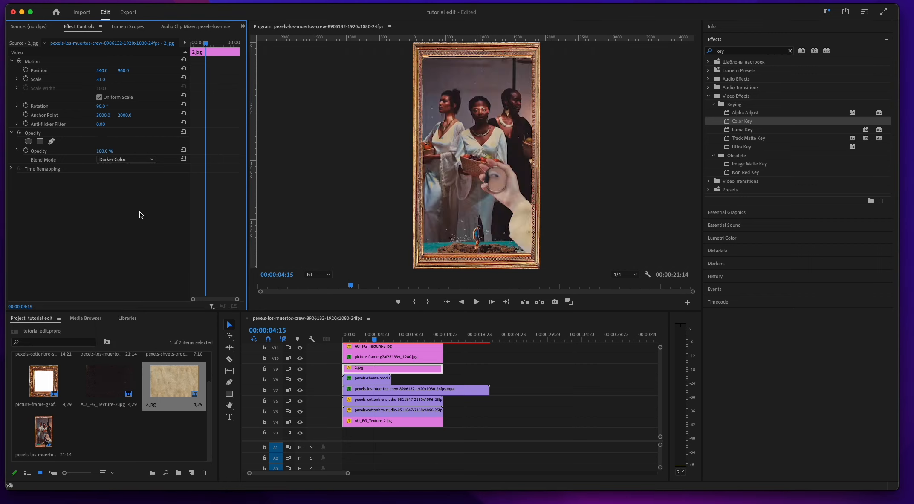
Step: Try the Overlay blend mode on the paper texture again, then return it to Darker Color at 100% opacity
click(140, 159)
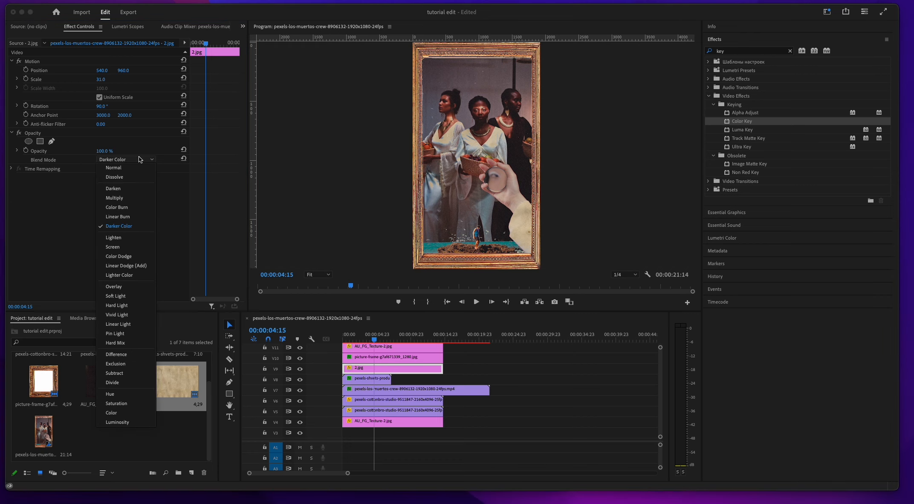
click(126, 288)
click(129, 158)
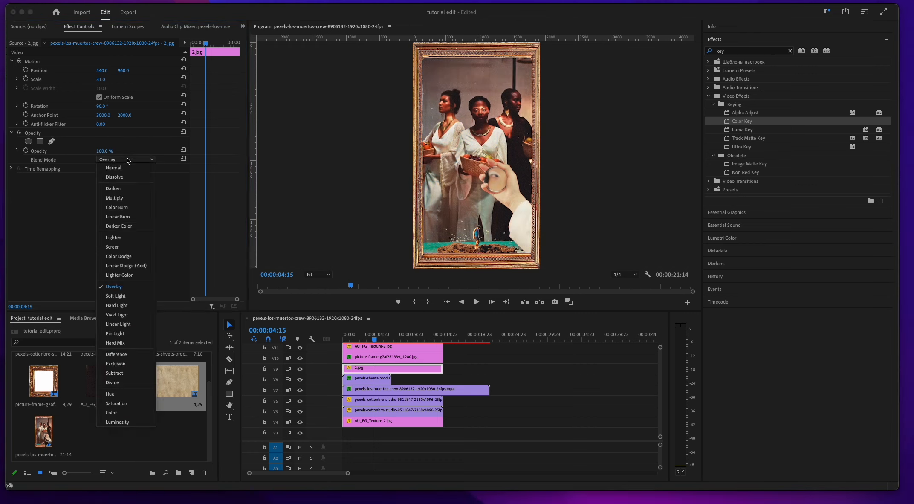
click(133, 223)
mouse_move(107, 152)
mouse_down()
mouse_move(87, 152)
mouse_move(109, 156)
mouse_up()
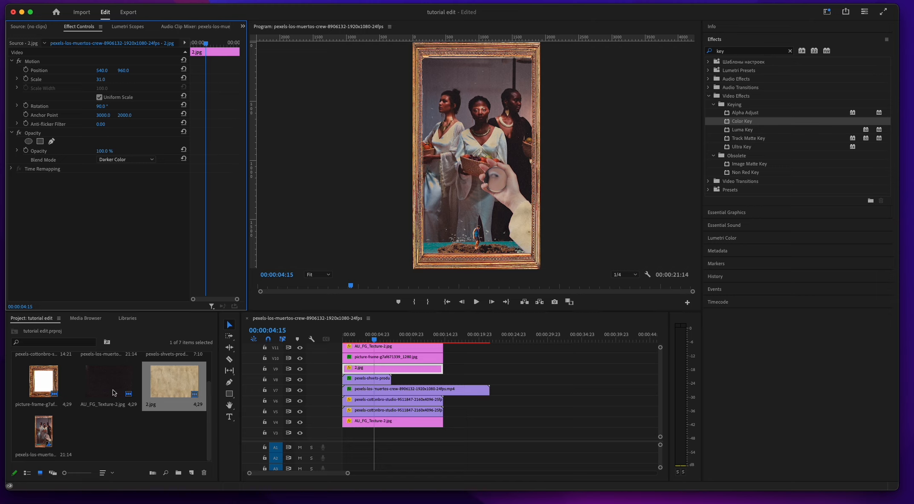
Step: Create a 1080 x 1920 adjustment layer at 23.976 fps and place it on V12 above all clips, matching their length
right_click(143, 431)
mouse_move(167, 442)
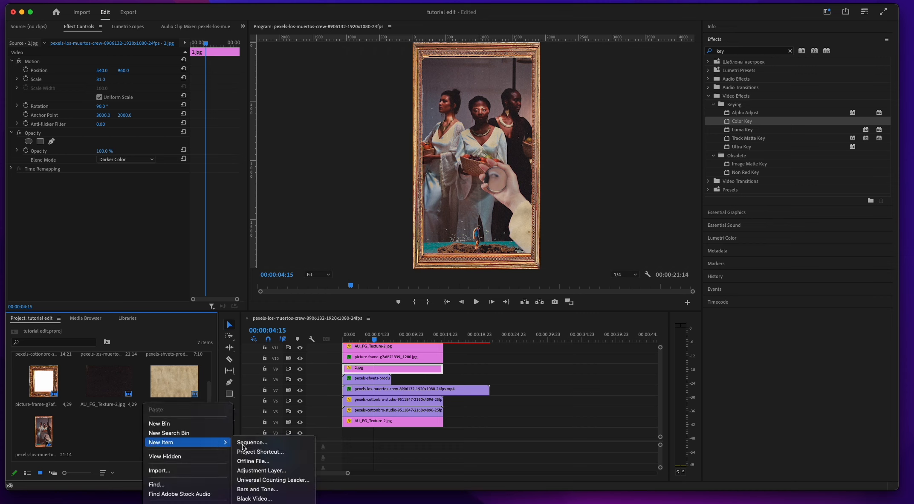
click(289, 472)
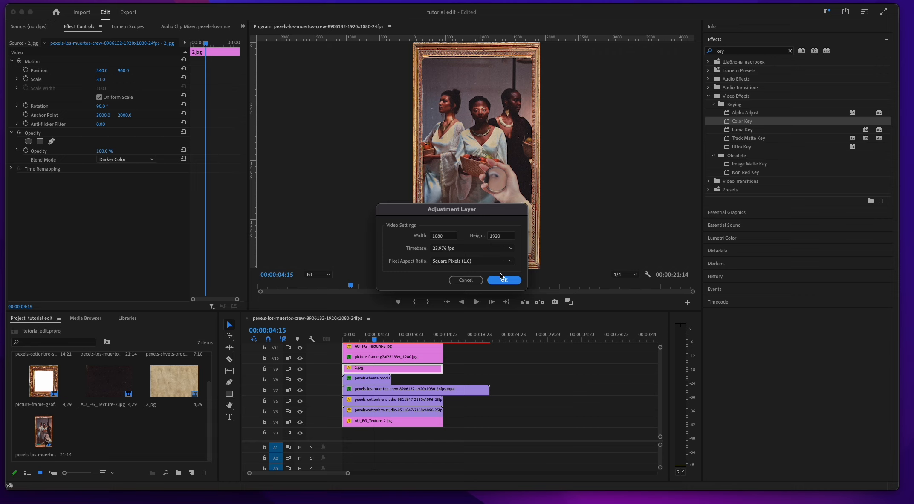
click(507, 282)
drag(109, 432, 440, 349)
click(412, 353)
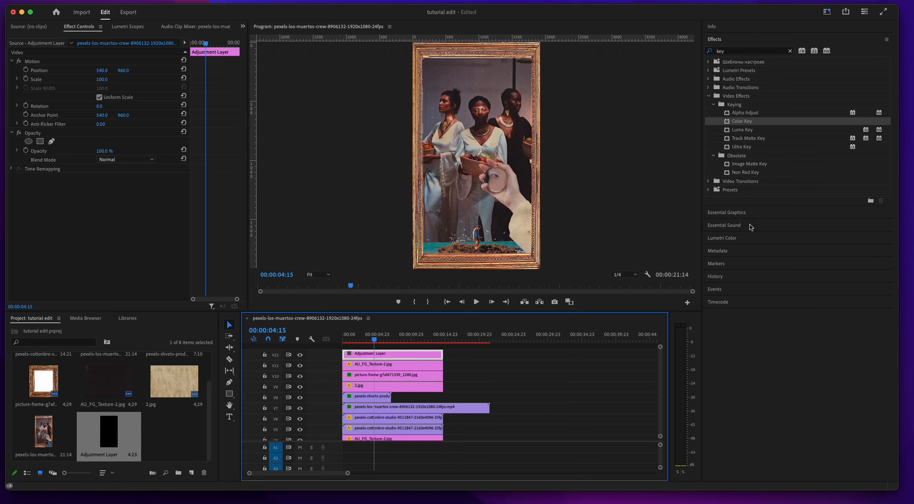
Step: Cool the adjustment layer slightly with Lumetri Color, setting the temperature to -2.1
click(748, 239)
mouse_move(810, 194)
mouse_down()
mouse_move(740, 200)
mouse_move(808, 195)
mouse_up()
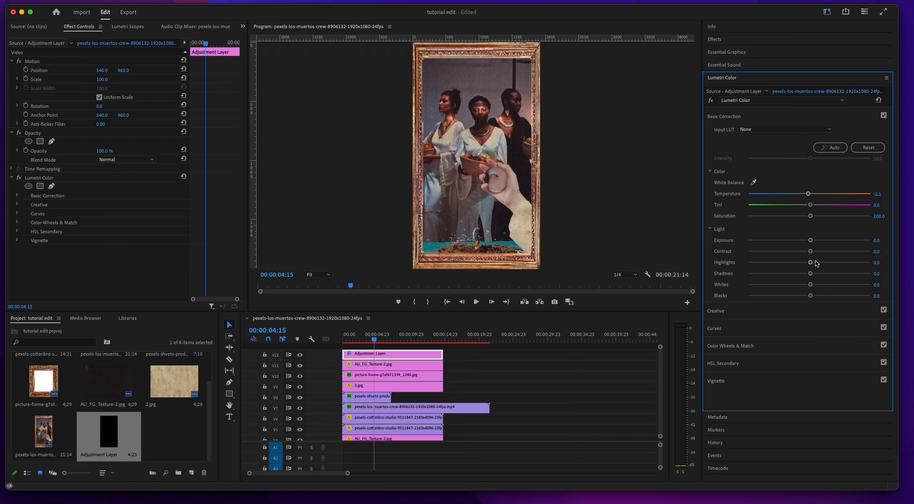
click(787, 310)
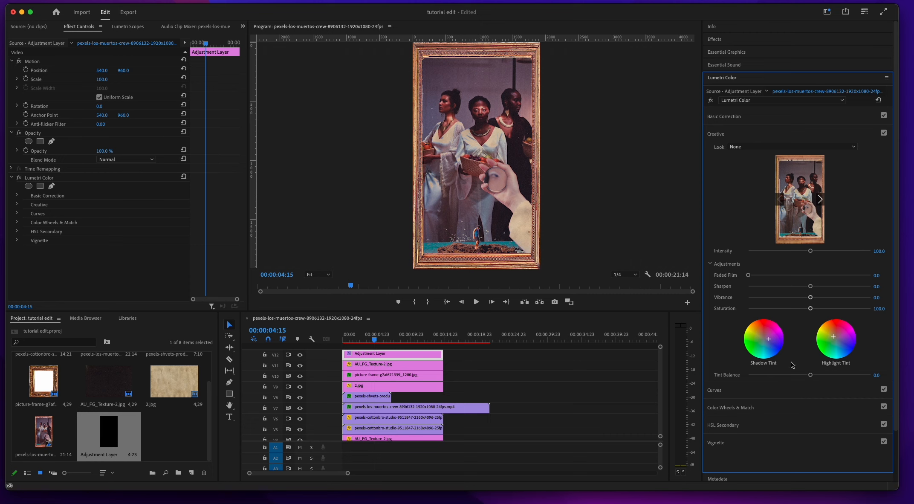
Step: Bend the adjustment layer's red RGB curve into an S-shape with lowered shadows, keeping its highlight endpoint at the maximum
click(762, 391)
click(796, 192)
drag(714, 303, 676, 174)
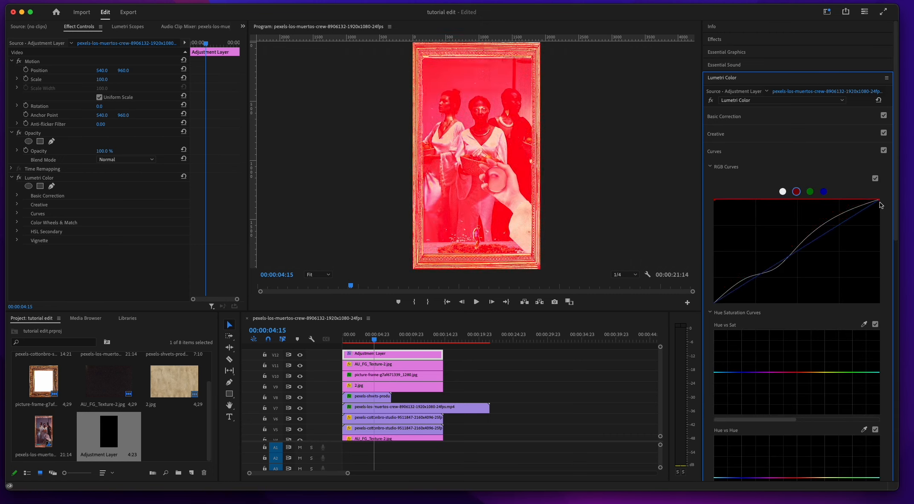
drag(879, 200, 882, 323)
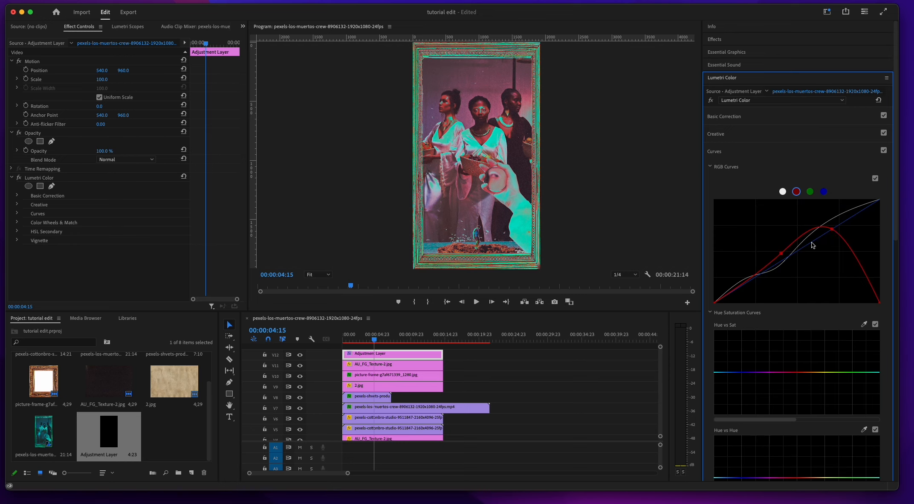
drag(751, 281, 751, 290)
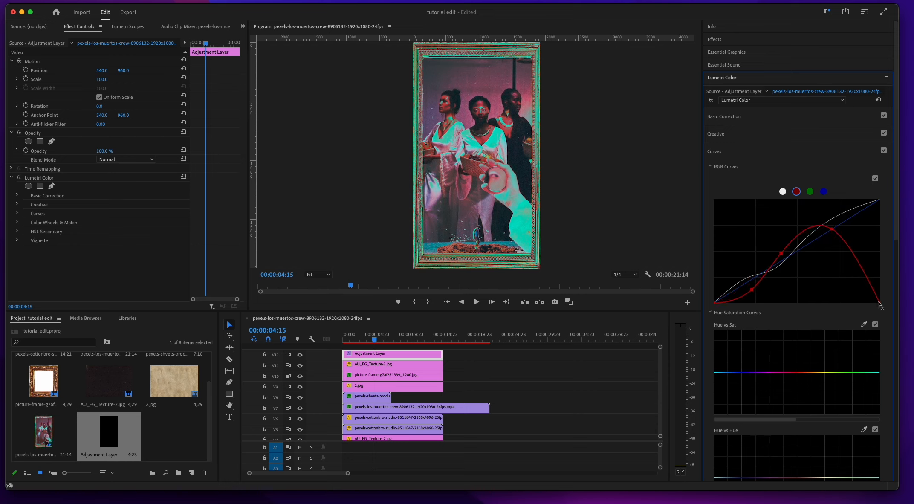
drag(880, 302, 883, 190)
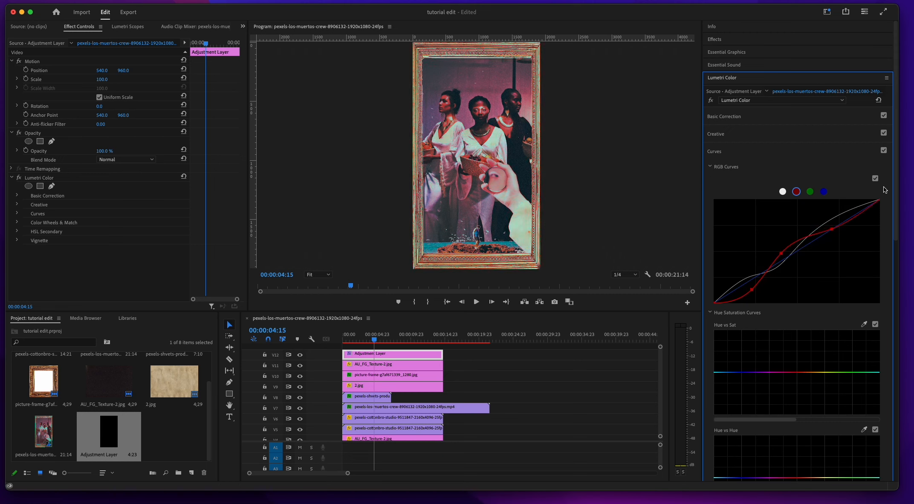
Step: Soften the red curve by moving its shadow and midtone points toward the diagonal, and adjust the midtones of the blue curve
drag(752, 289, 748, 282)
drag(782, 254, 788, 261)
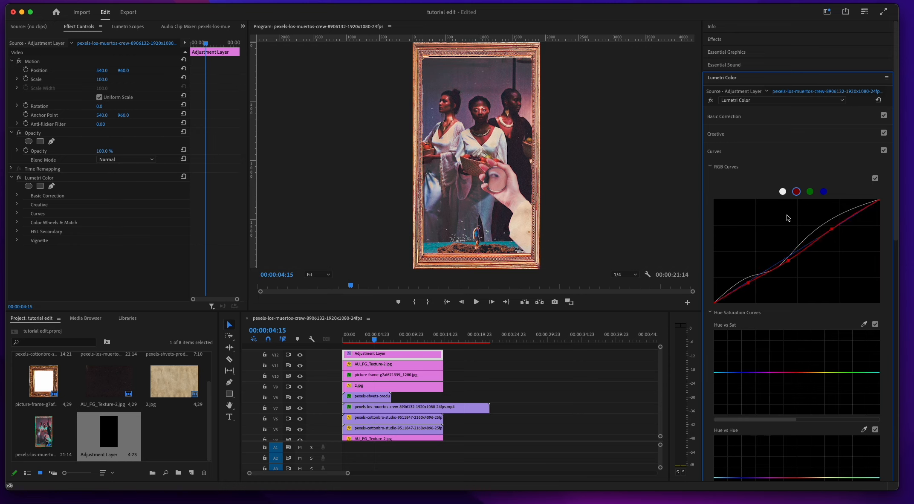
click(767, 269)
click(824, 192)
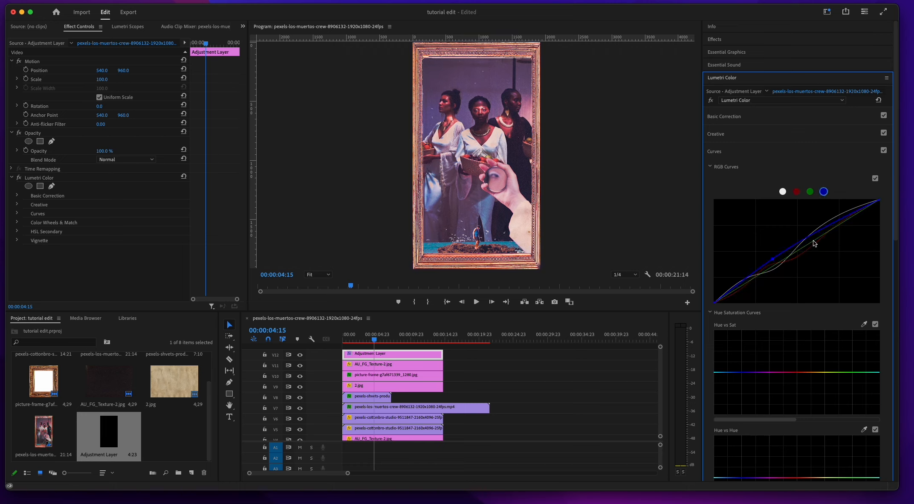
drag(814, 235, 817, 245)
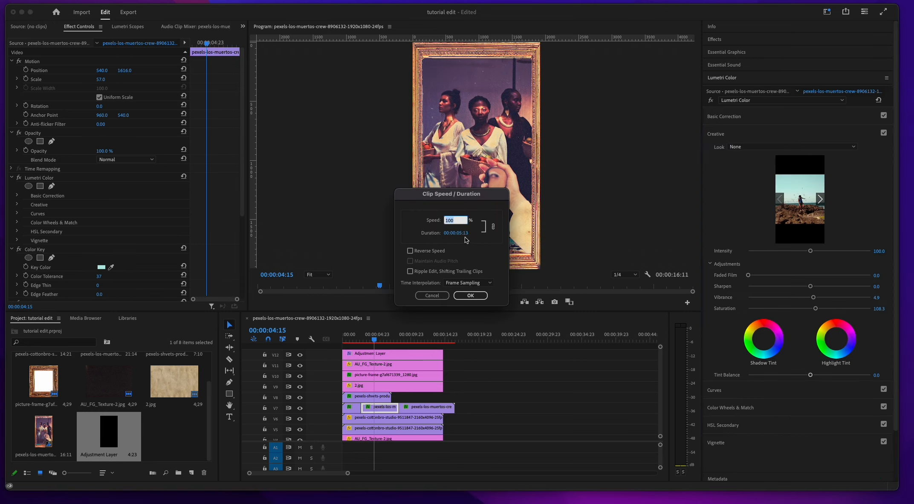
Step: Speed up the middle segment of the V7 clip to 187.52% with a 00:00:02:23 duration, and move the last segment against it
drag(466, 237, 442, 236)
click(470, 295)
drag(433, 408, 416, 409)
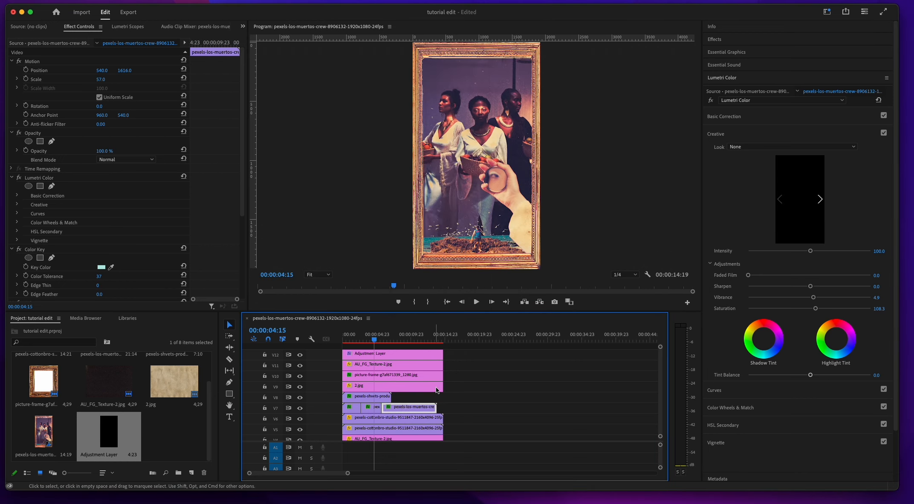
Step: Slow the hand clip on V8 to 72.69% speed with a duration of 00:00:09:22
click(368, 396)
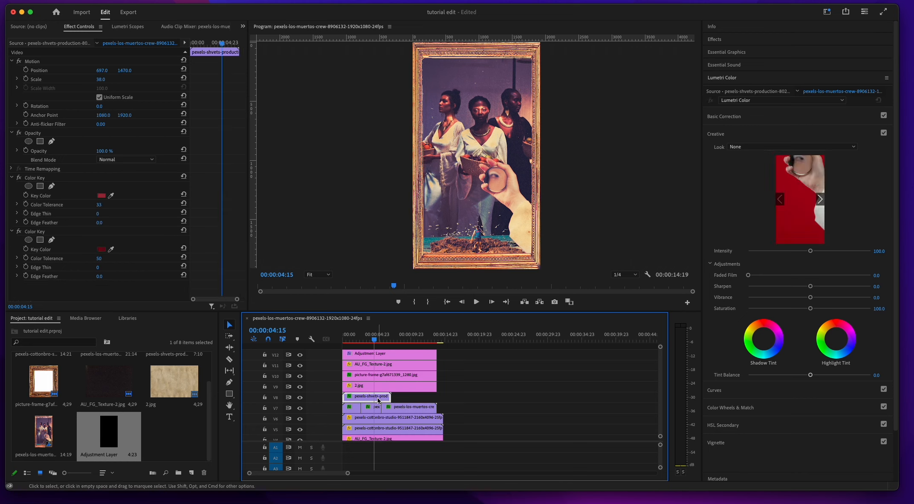
key(super+r)
drag(460, 233, 483, 230)
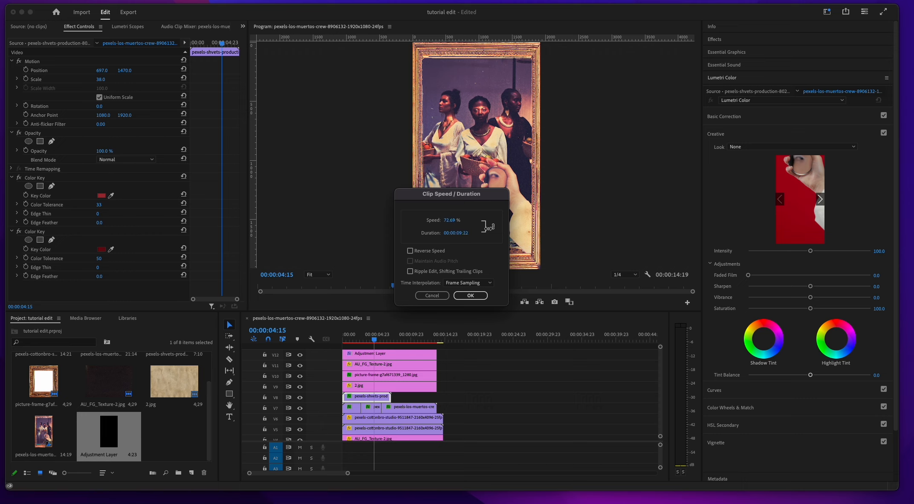
click(471, 295)
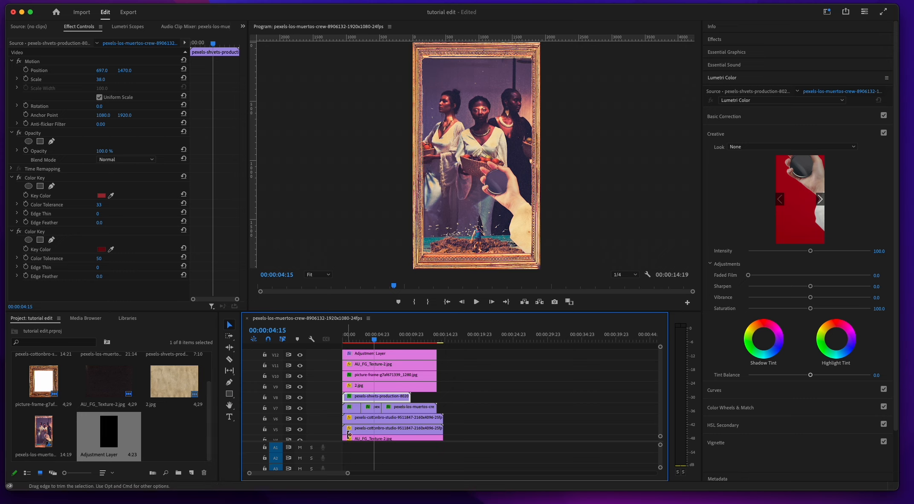
Step: Cut the V6 and V5 clips into three segments each, splitting both near the start and again around the middle
key(c)
click(363, 419)
click(395, 419)
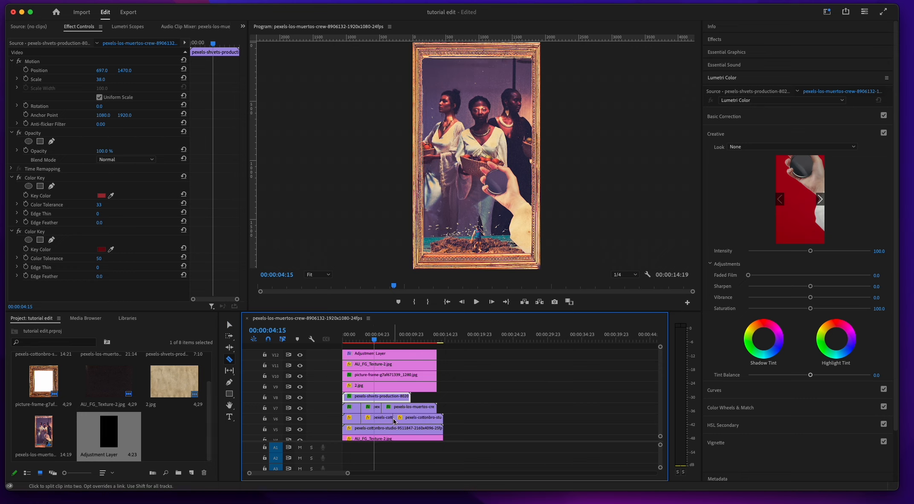
click(361, 428)
click(393, 429)
key(v)
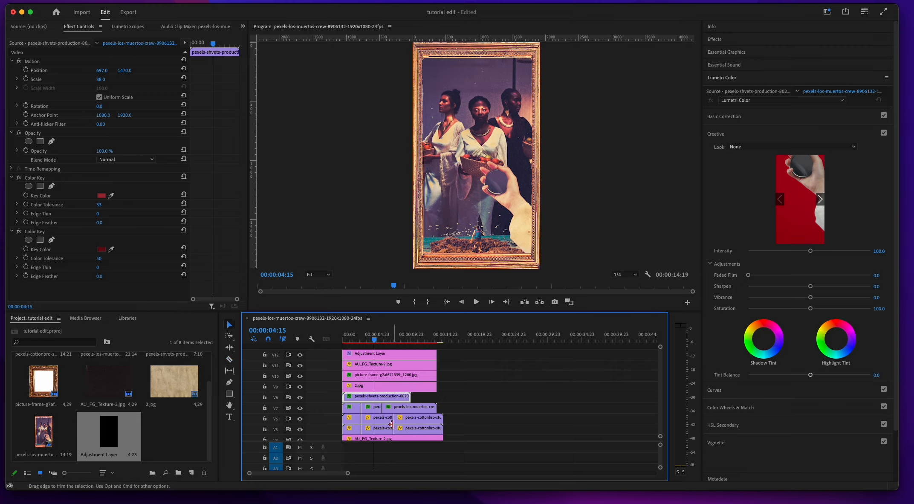